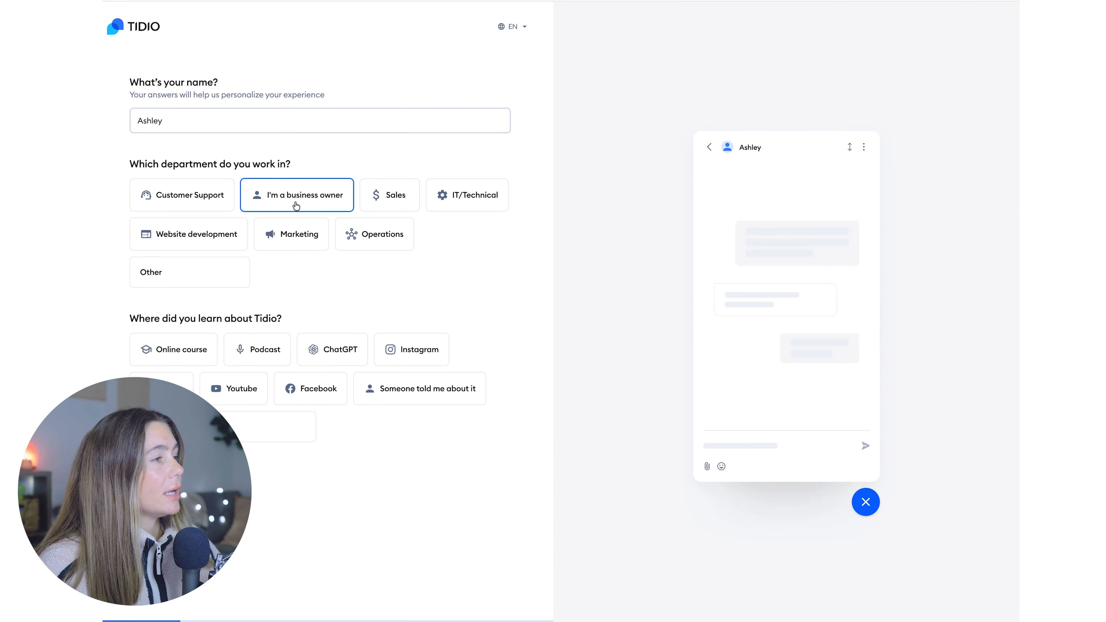
- Answer the onboarding questions with Youtube as the source, services as the business model, Other industry and 200 - 999 monthly conversations
{"action": "left_click", "coordinate": [234, 388]}
{"action": "left_click", "coordinate": [297, 496]}
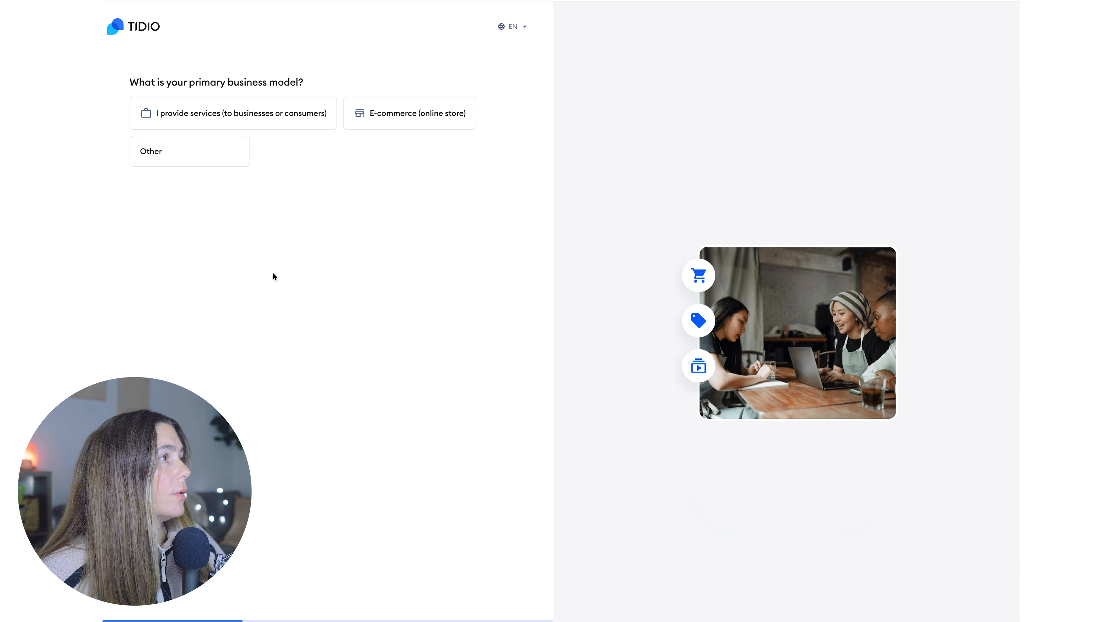
{"action": "left_click", "coordinate": [225, 108]}
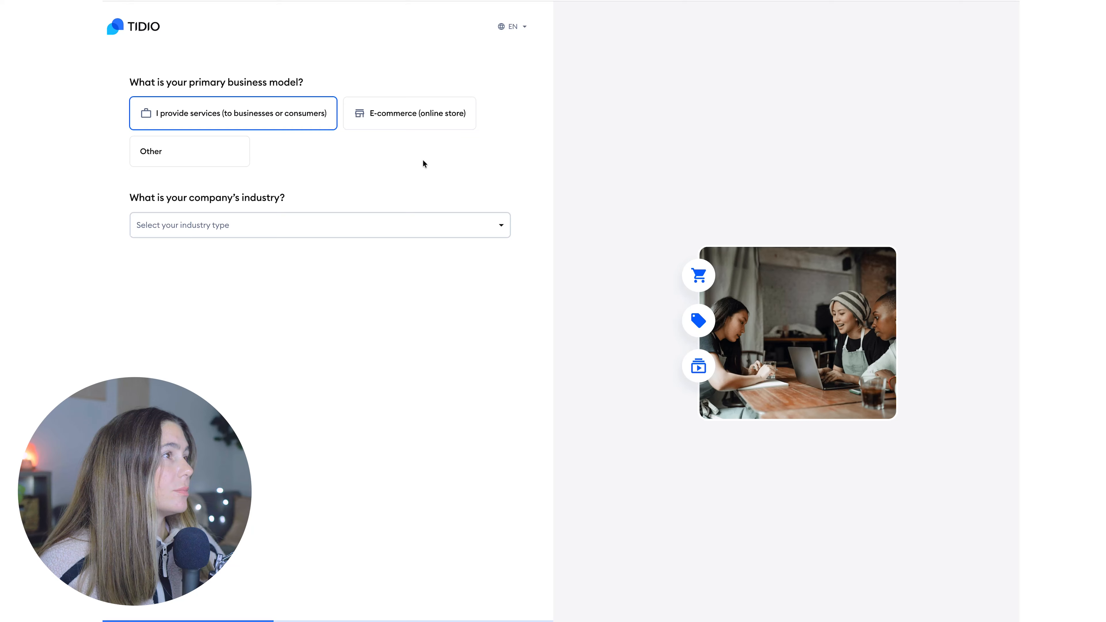
{"action": "left_click", "coordinate": [362, 225]}
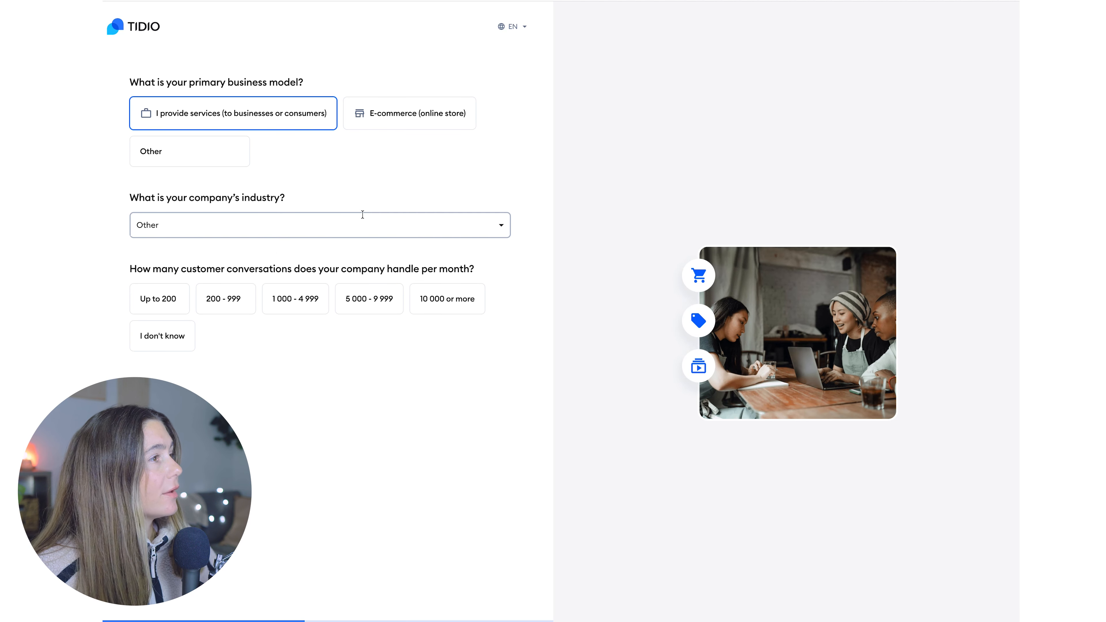
{"action": "left_click", "coordinate": [237, 307]}
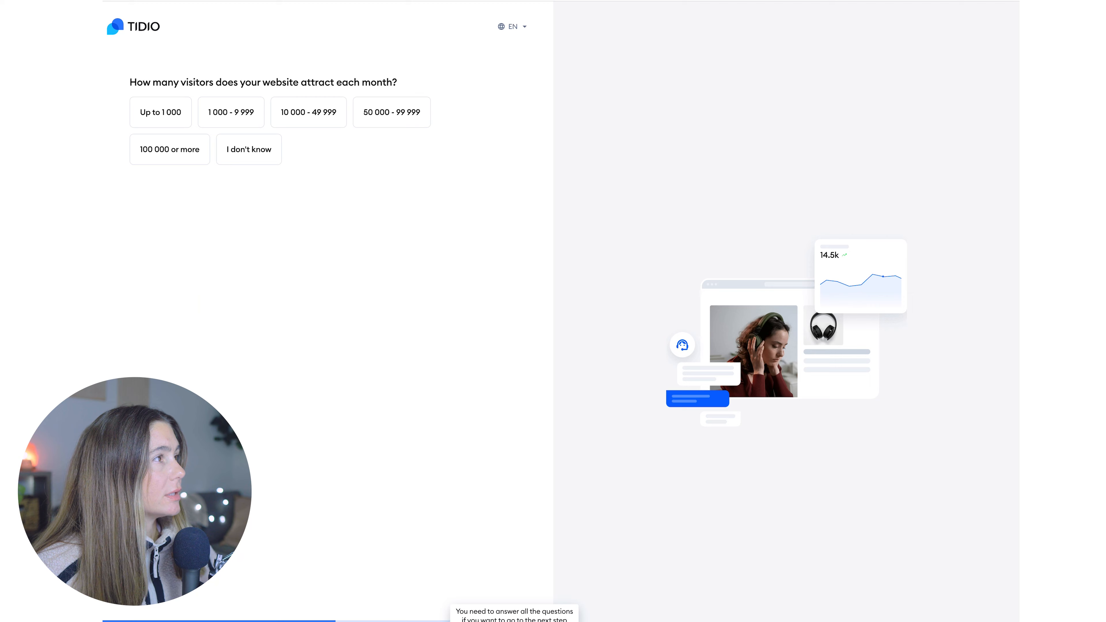
- Set website traffic to 10 000 - 49 999 visitors on WordPress, and choose Offer live support as the goal through website live chat
{"action": "left_click", "coordinate": [281, 114]}
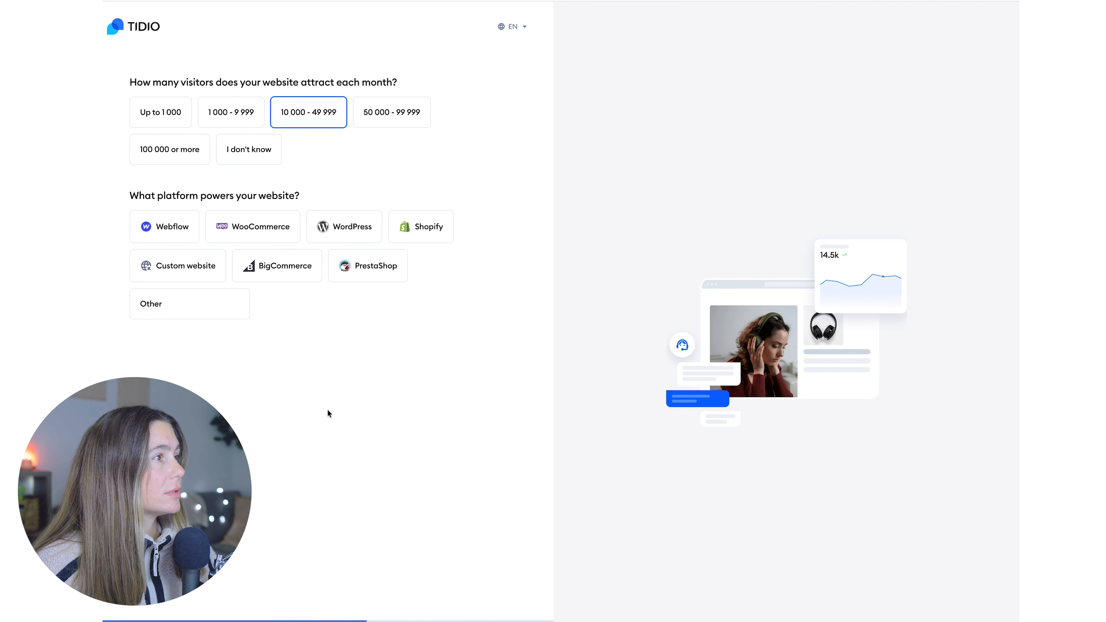
{"action": "left_click", "coordinate": [344, 227]}
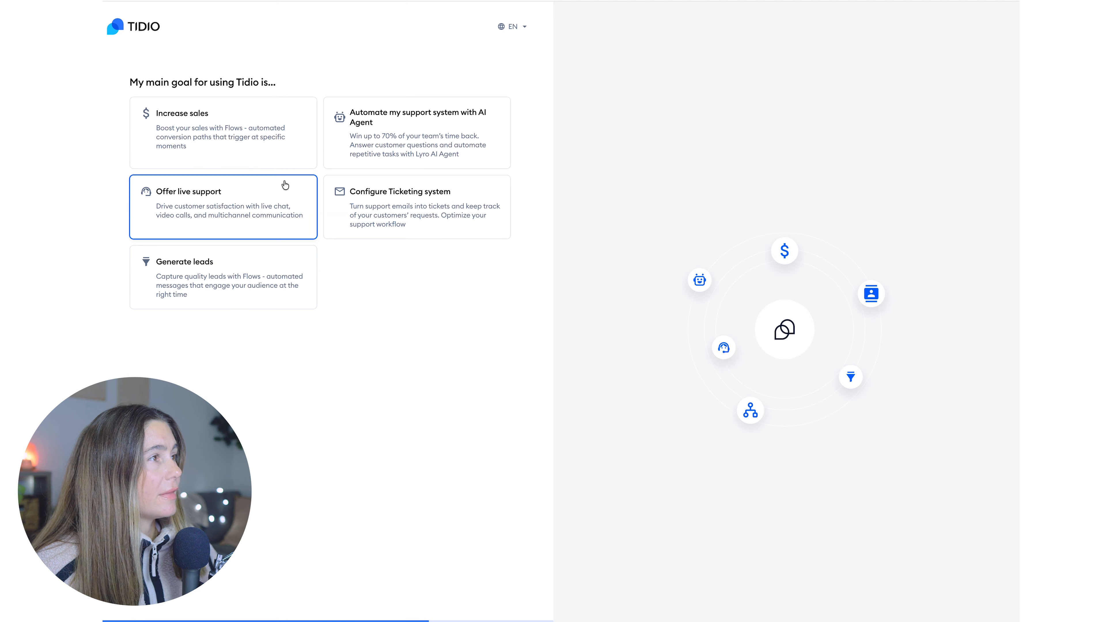
{"action": "left_click", "coordinate": [259, 179]}
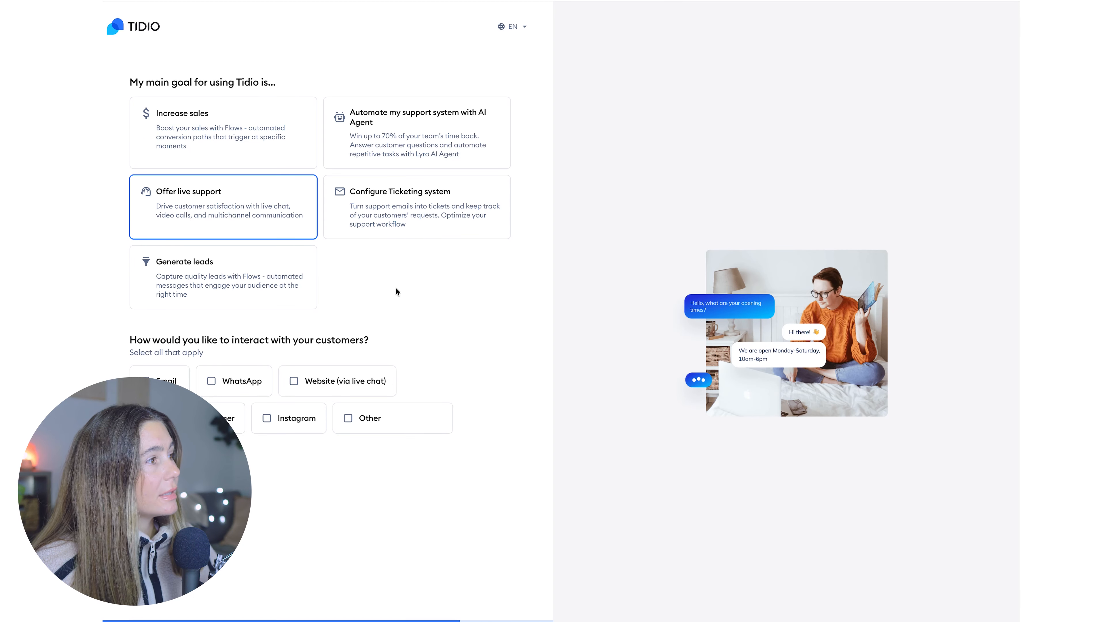
{"action": "left_click", "coordinate": [373, 385]}
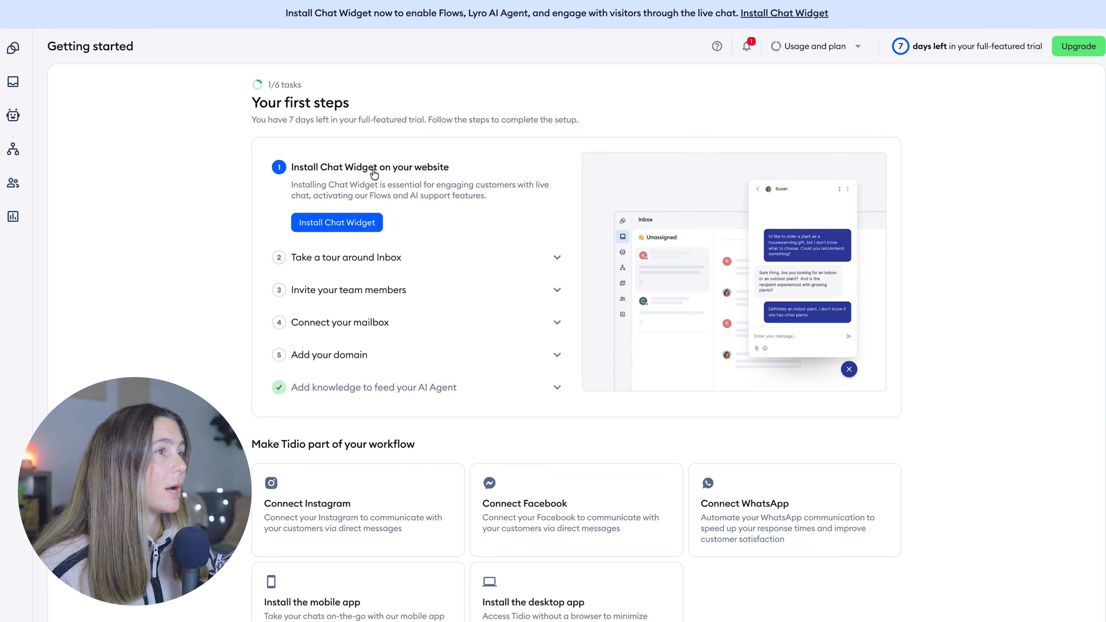
- View the setup tasks for the Inbox tour, team members, mailbox and domain, and open the Dashboard
{"action": "left_click", "coordinate": [422, 261]}
{"action": "left_click", "coordinate": [409, 297]}
{"action": "left_click", "coordinate": [339, 323]}
{"action": "left_click", "coordinate": [330, 355]}
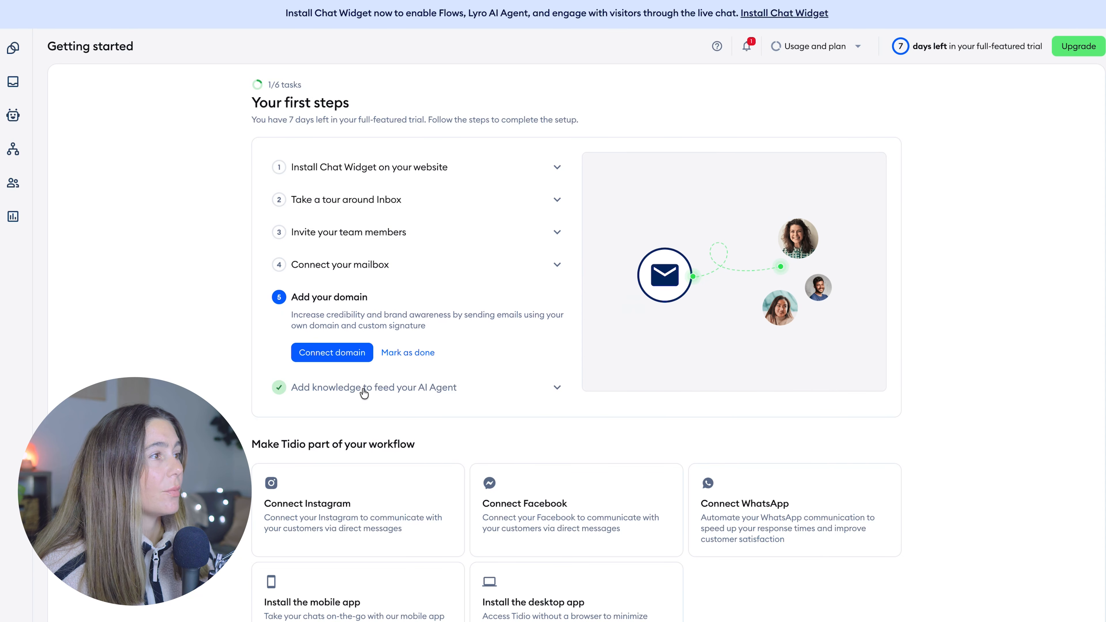
{"action": "left_click", "coordinate": [13, 47]}
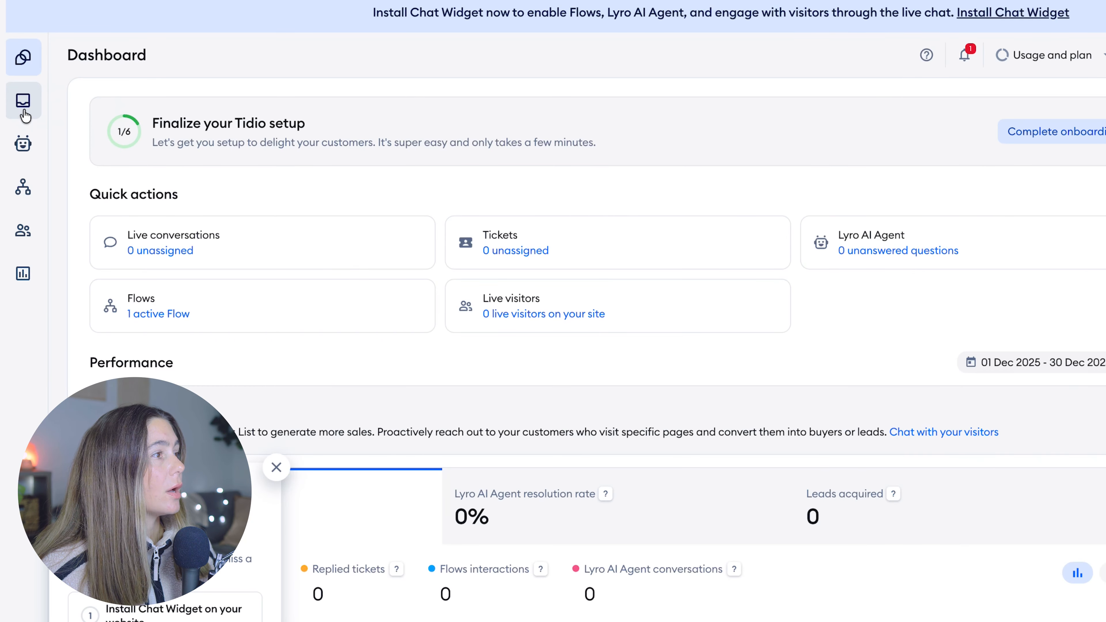
- Open the Inbox and view the Unassigned, My open and Solved live conversations
{"action": "left_click", "coordinate": [22, 104]}
{"action": "key", "text": "Escape"}
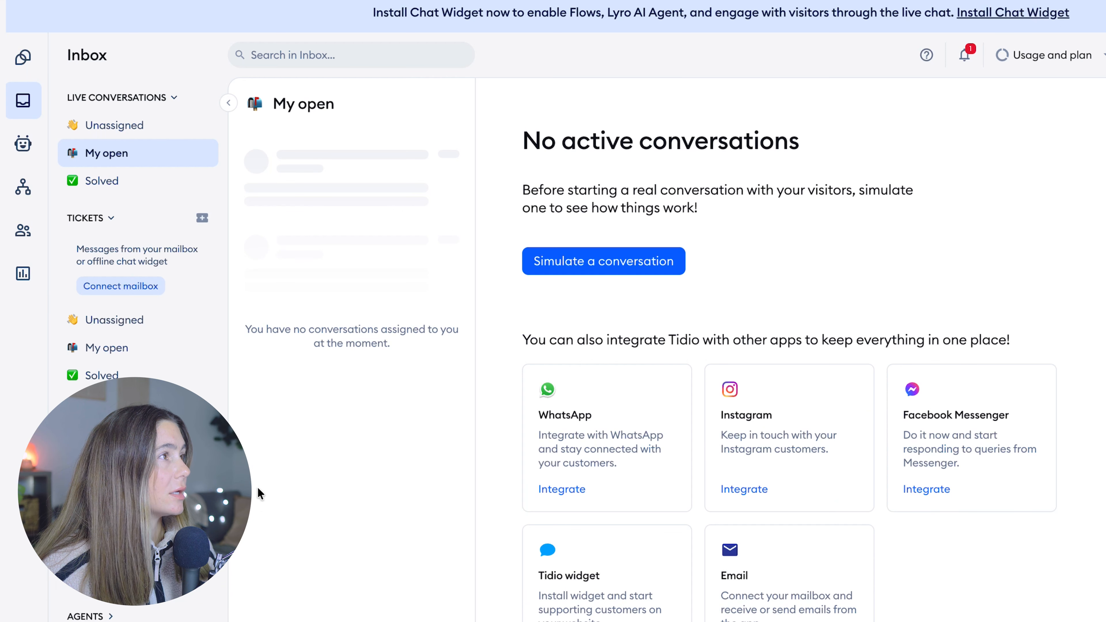
{"action": "left_click", "coordinate": [104, 126]}
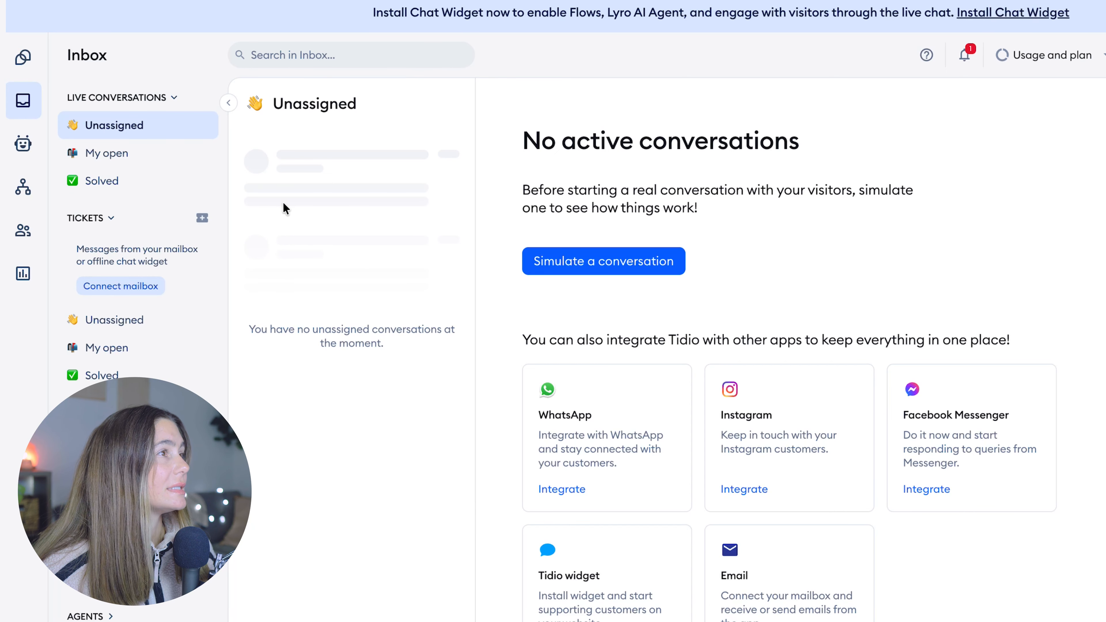
{"action": "left_click", "coordinate": [99, 162]}
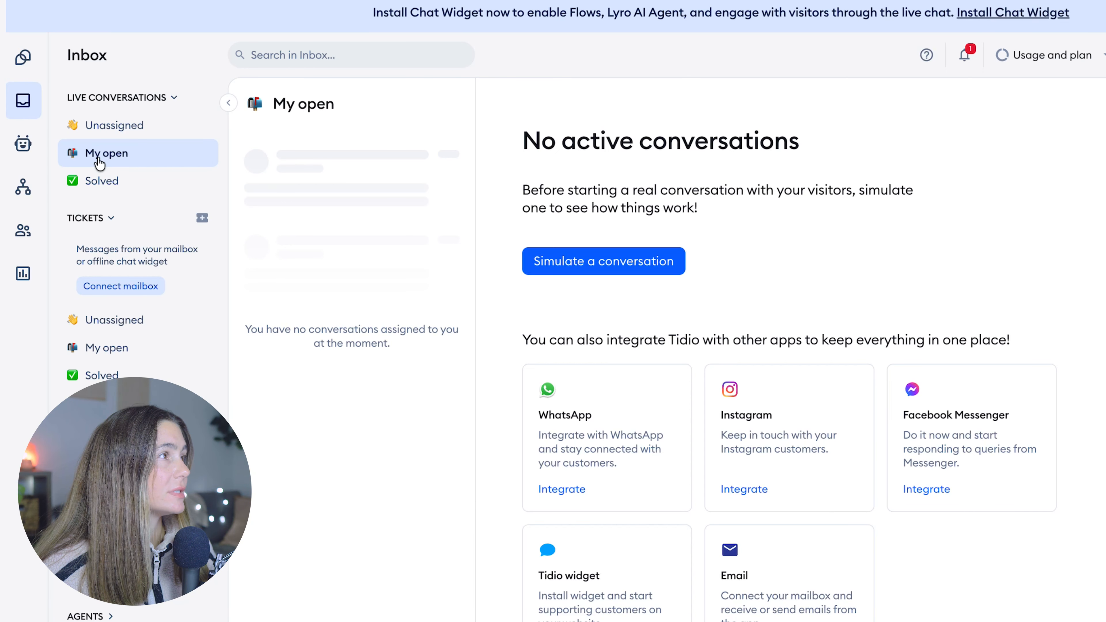
{"action": "left_click", "coordinate": [104, 188]}
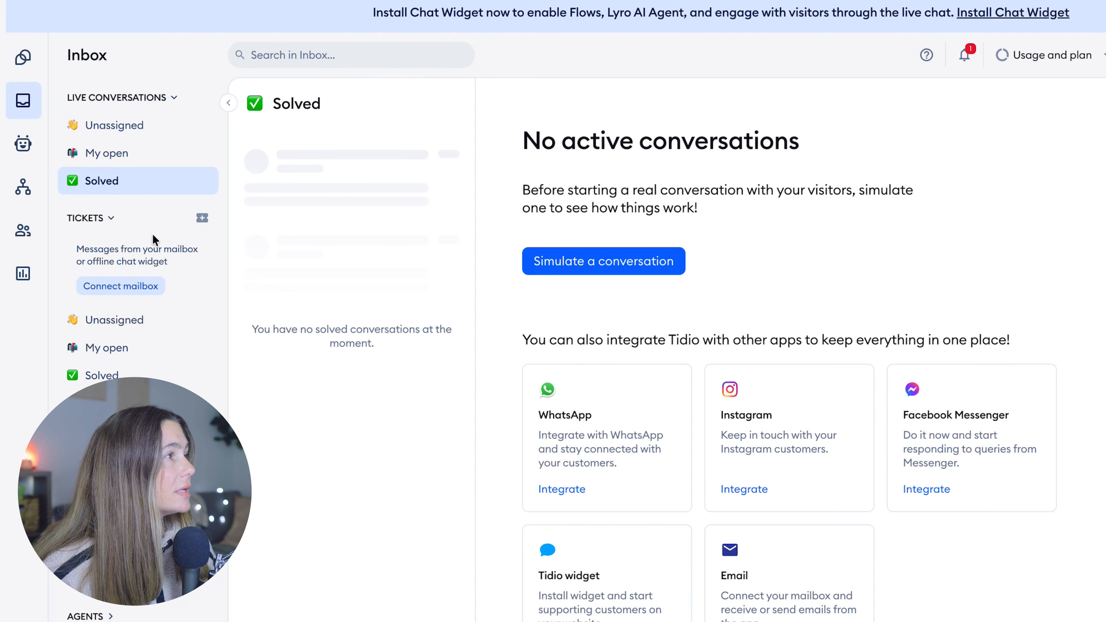
- View the Inbox's Mentions, Lyro AI Agent and WhatsApp conversation lists
{"action": "left_click", "coordinate": [107, 440]}
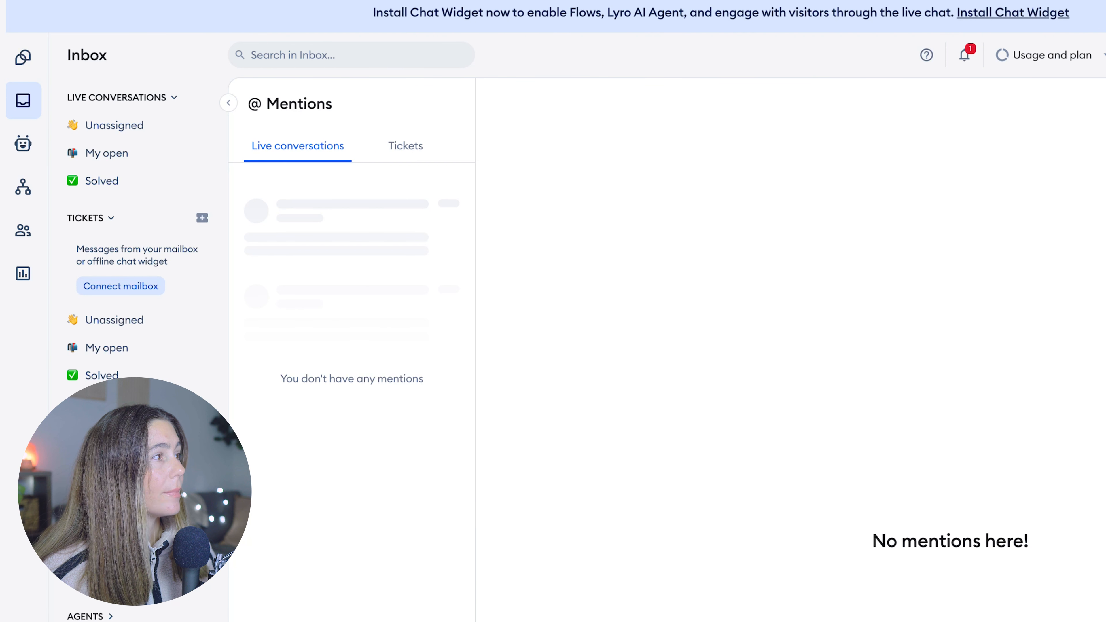
{"action": "left_click", "coordinate": [111, 468]}
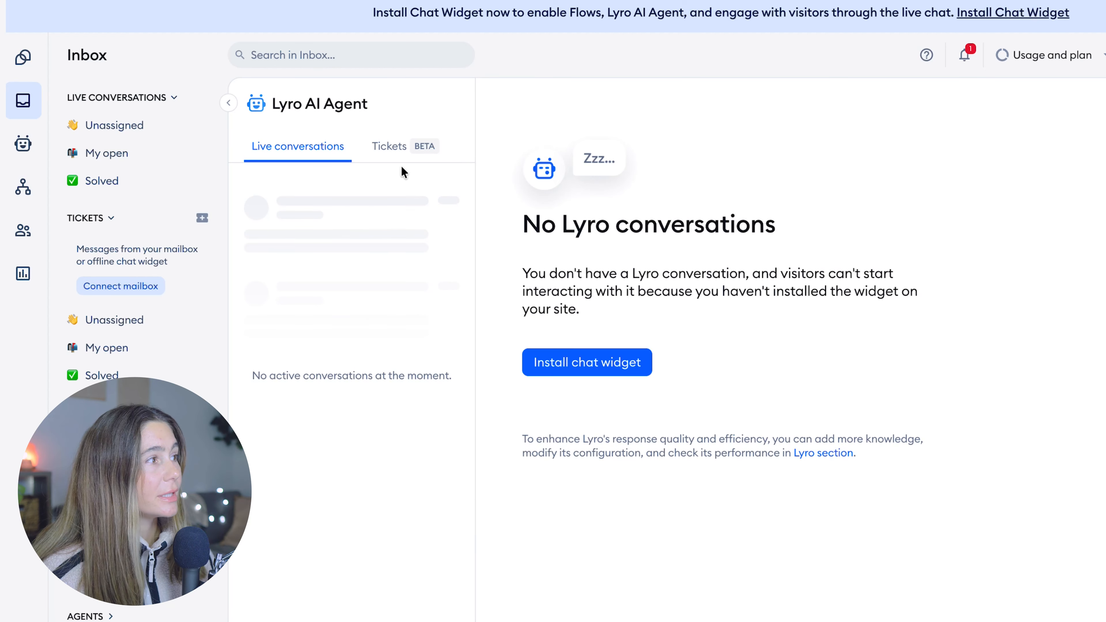
{"action": "left_click", "coordinate": [112, 496]}
{"action": "left_click", "coordinate": [112, 571]}
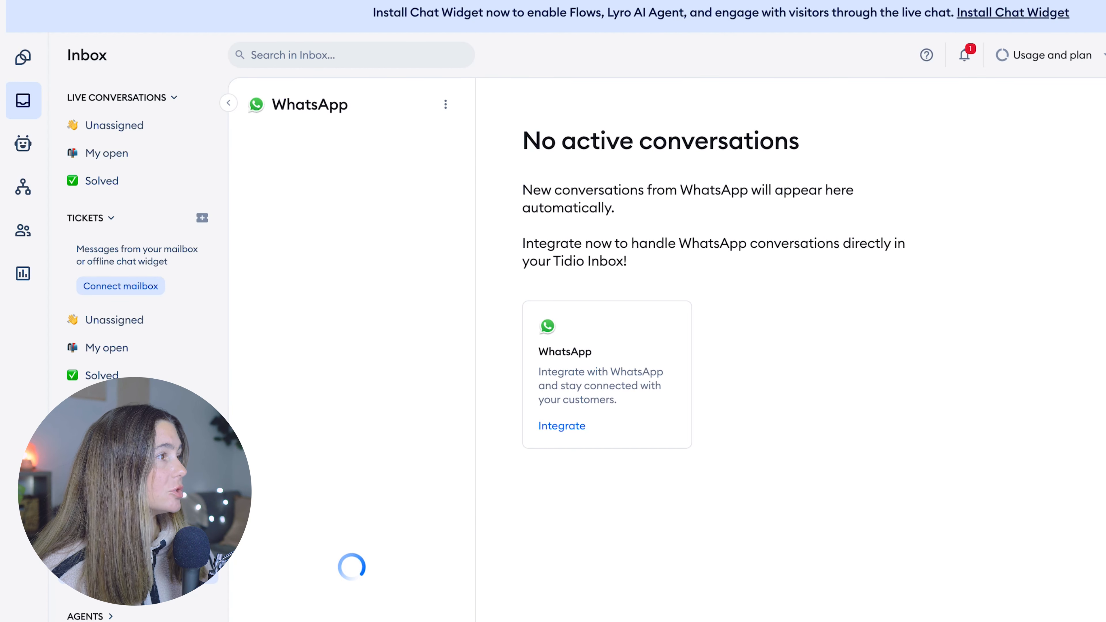
{"action": "left_click", "coordinate": [112, 544]}
{"action": "left_click", "coordinate": [112, 571]}
- Tour the Lyro AI Agent section, viewing Data sources, Products, Suggestions, Guidance, Actions and Playground
{"action": "left_click", "coordinate": [22, 144]}
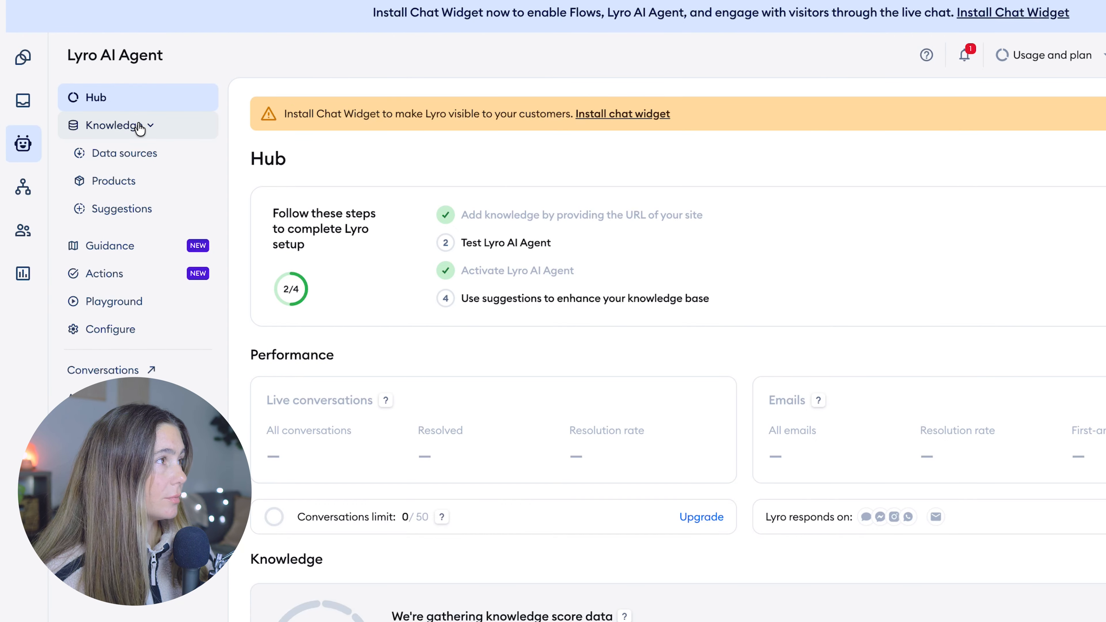
{"action": "left_click", "coordinate": [149, 163]}
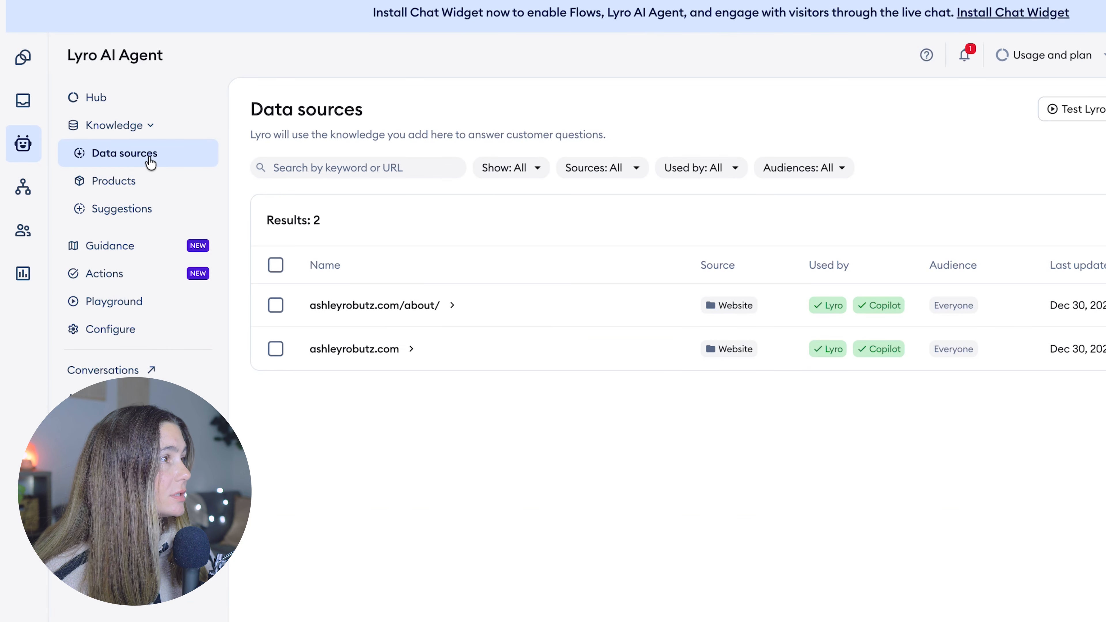
{"action": "left_click", "coordinate": [136, 182]}
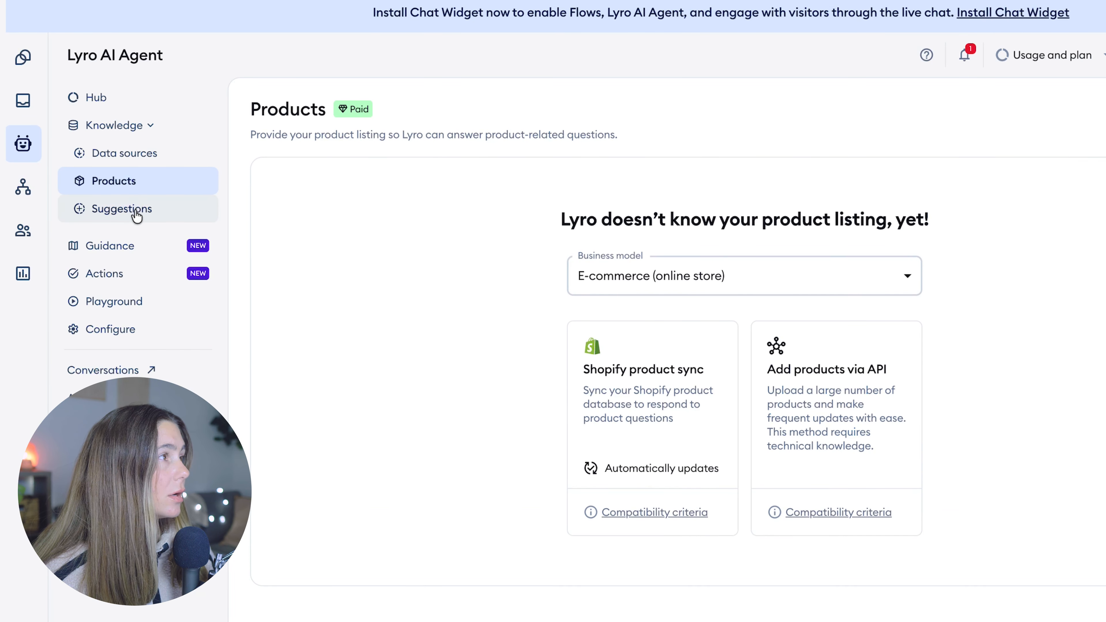
{"action": "left_click", "coordinate": [137, 215]}
{"action": "left_click", "coordinate": [132, 251]}
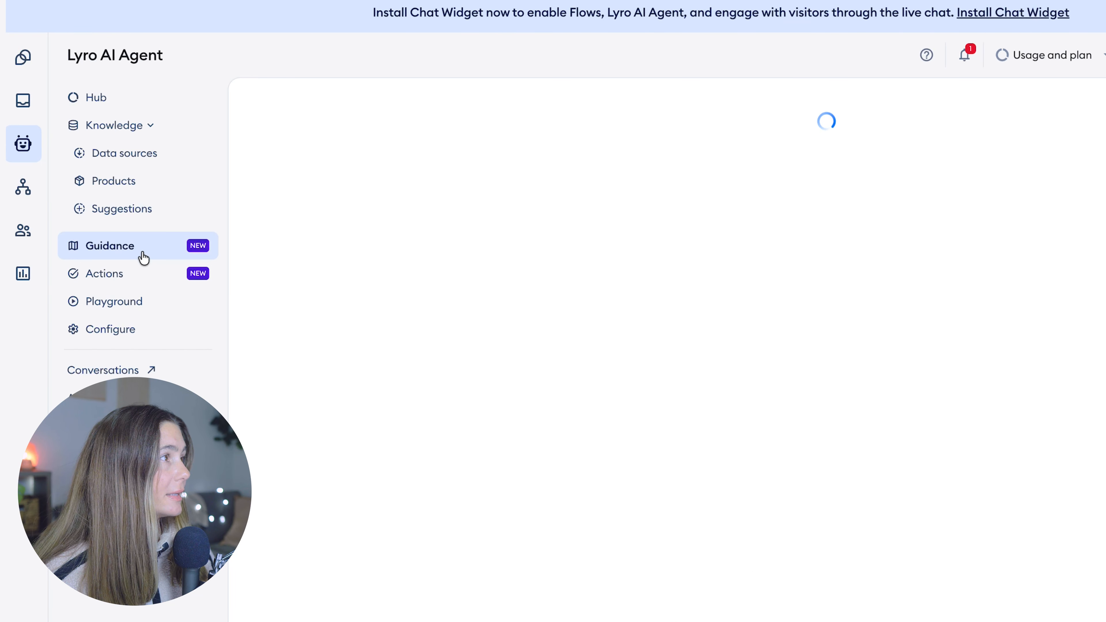
{"action": "left_click", "coordinate": [135, 279]}
{"action": "left_click", "coordinate": [135, 306]}
- Examine Lyro's general configuration, including its channels, ticket mailboxes and language settings
{"action": "left_click", "coordinate": [133, 340]}
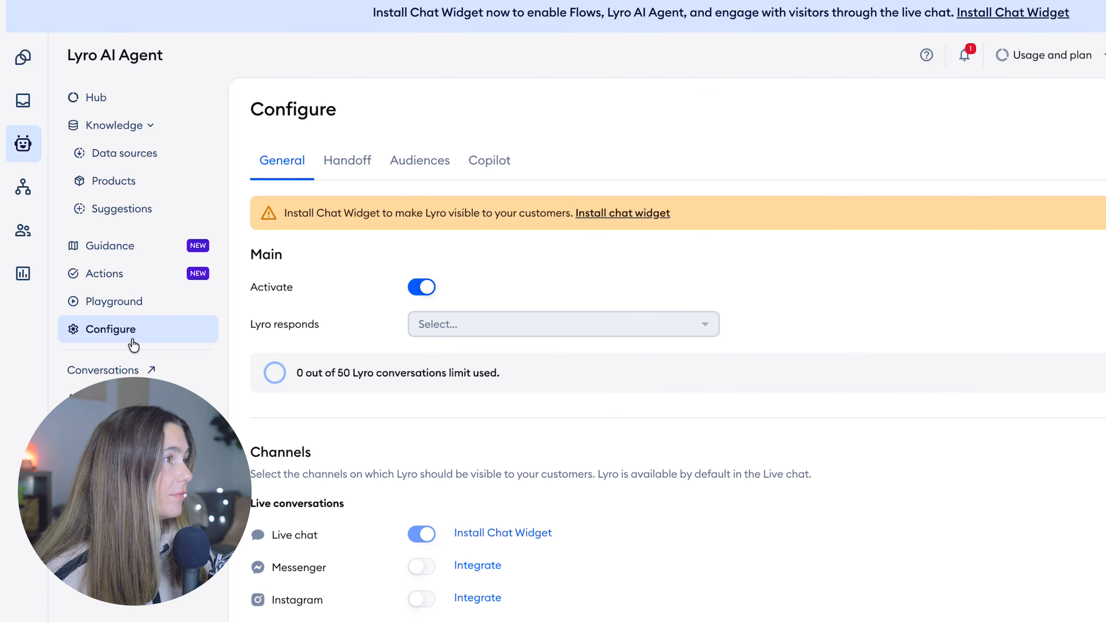
{"action": "left_click", "coordinate": [338, 171]}
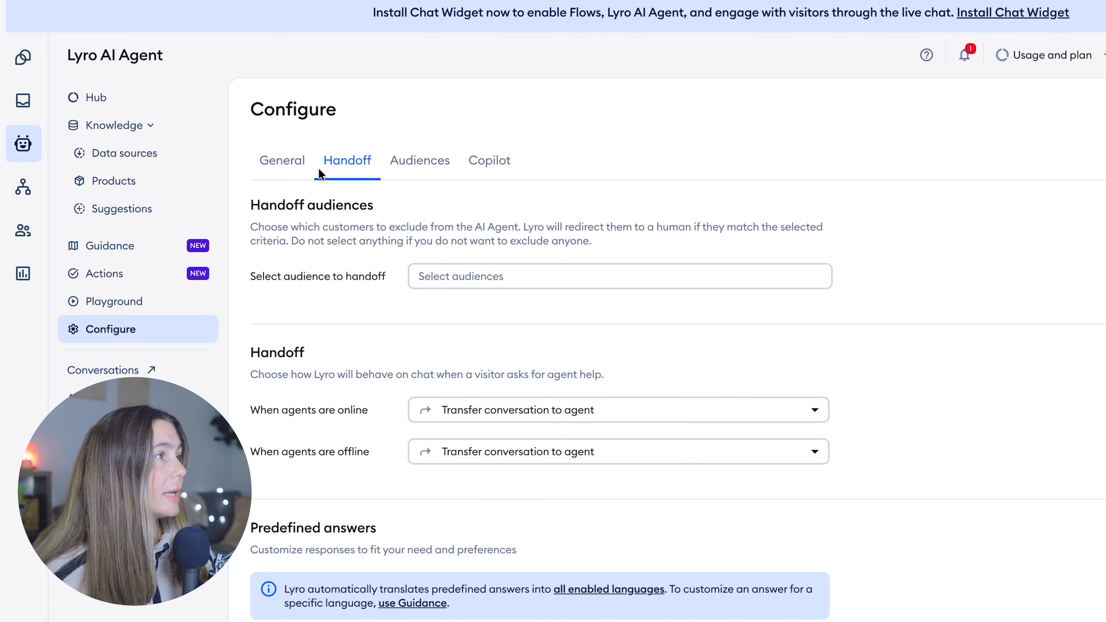
{"action": "left_click", "coordinate": [301, 173]}
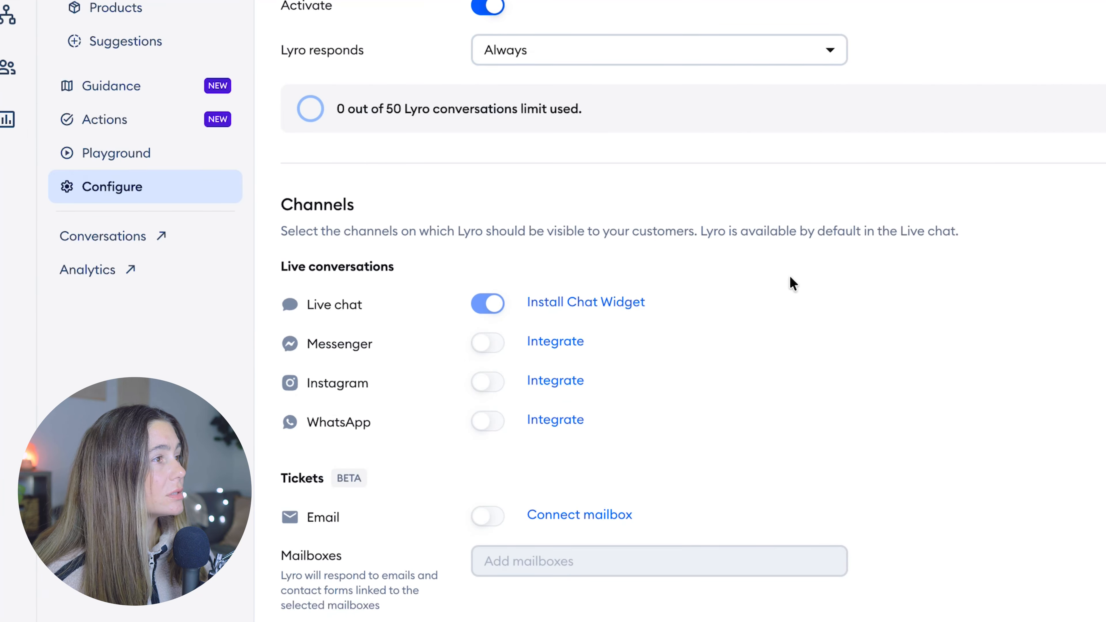
{"action": "scroll", "coordinate": [791, 288], "scroll_direction": "down", "scroll_amount": 3}
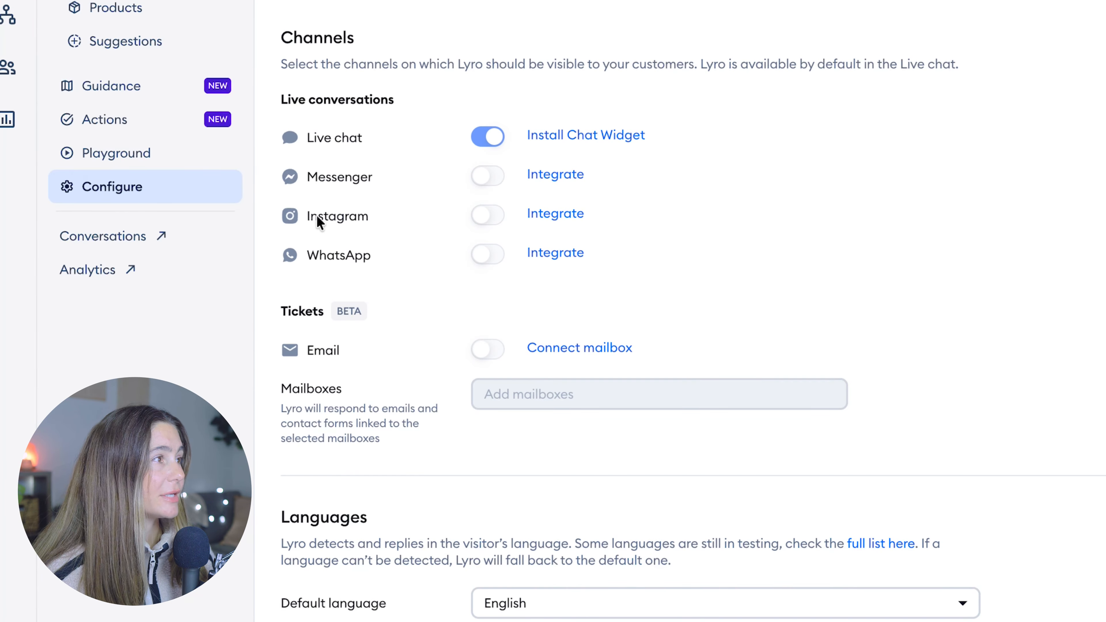
{"action": "scroll", "coordinate": [1012, 178], "scroll_direction": "down", "scroll_amount": 4}
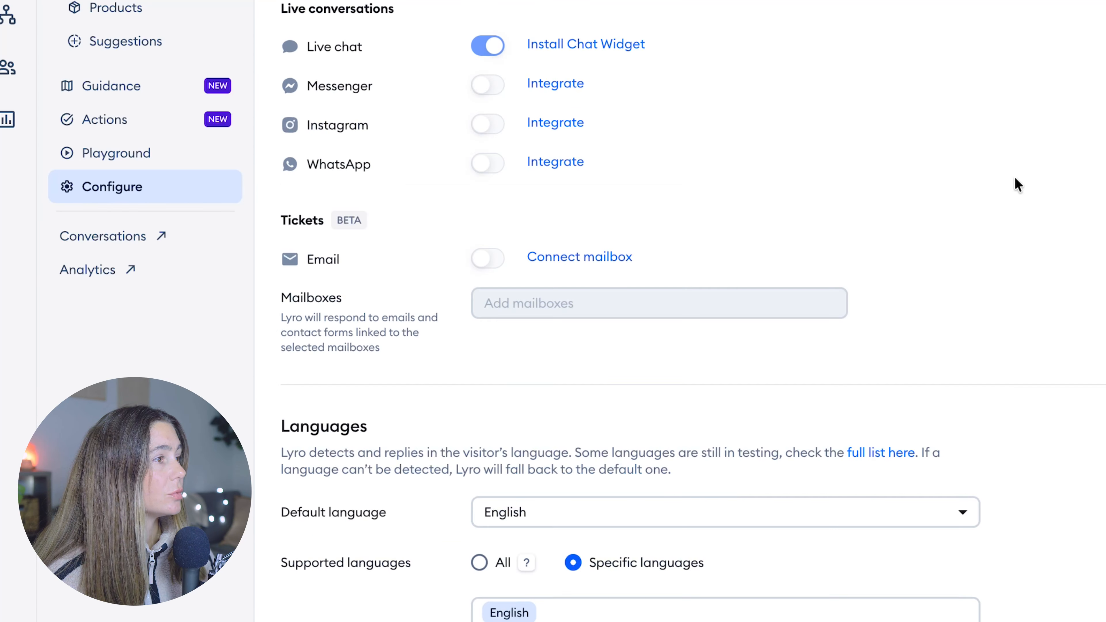
{"action": "scroll", "coordinate": [1017, 186], "scroll_direction": "up", "scroll_amount": 8}
- Examine Lyro's Handoff settings and predefined transfer answers, along with its Audiences and Copilot configuration
{"action": "left_click", "coordinate": [397, 96]}
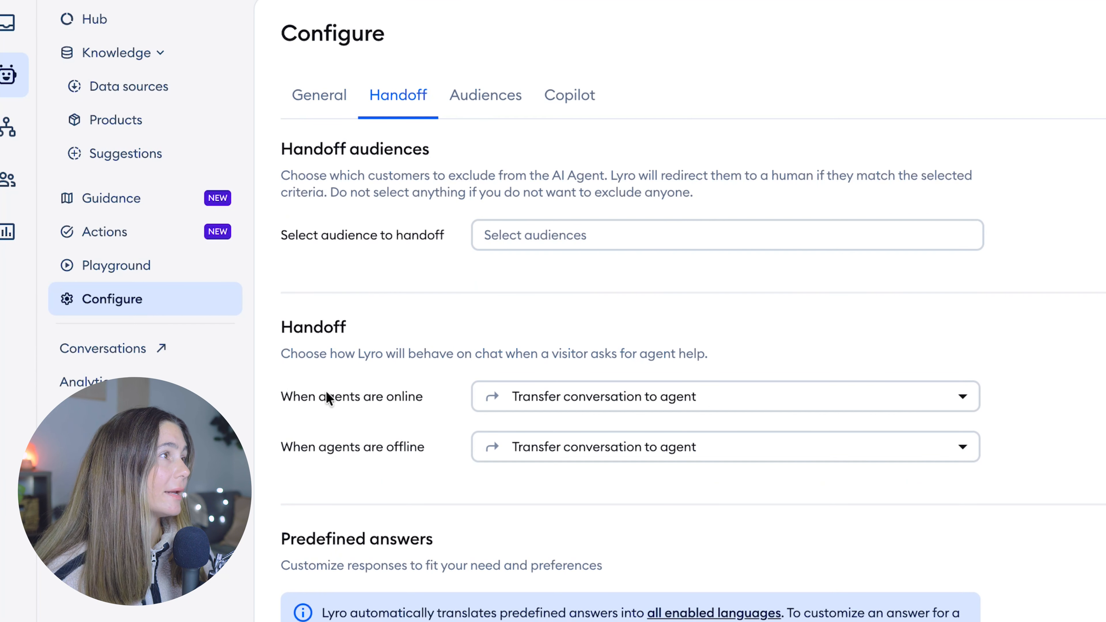
{"action": "scroll", "coordinate": [1066, 268], "scroll_direction": "down", "scroll_amount": 1}
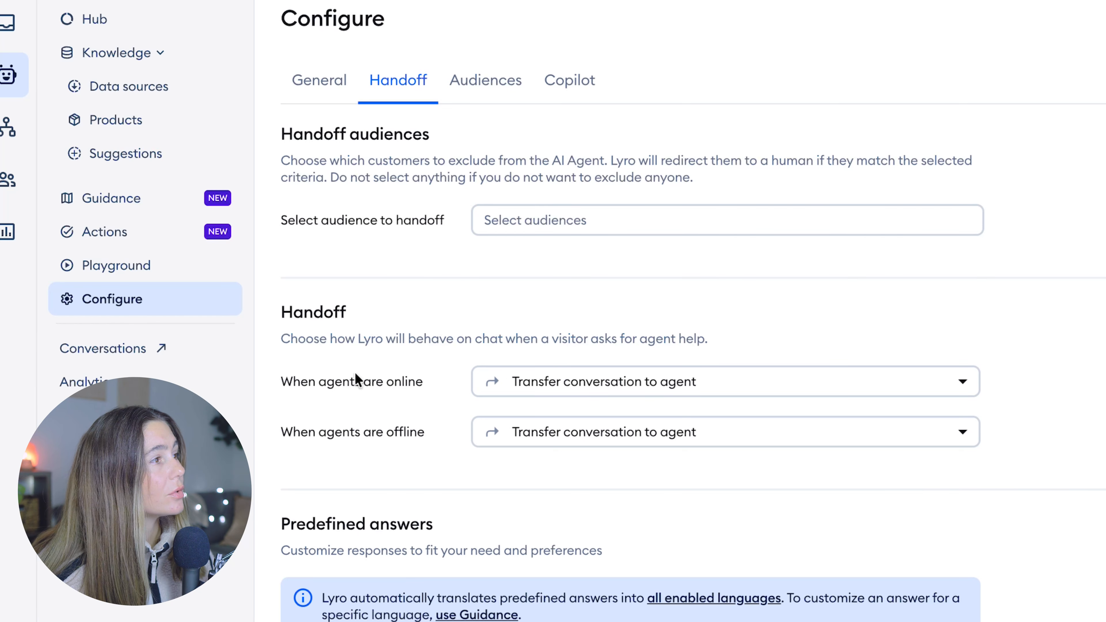
{"action": "scroll", "coordinate": [899, 524], "scroll_direction": "down", "scroll_amount": 5}
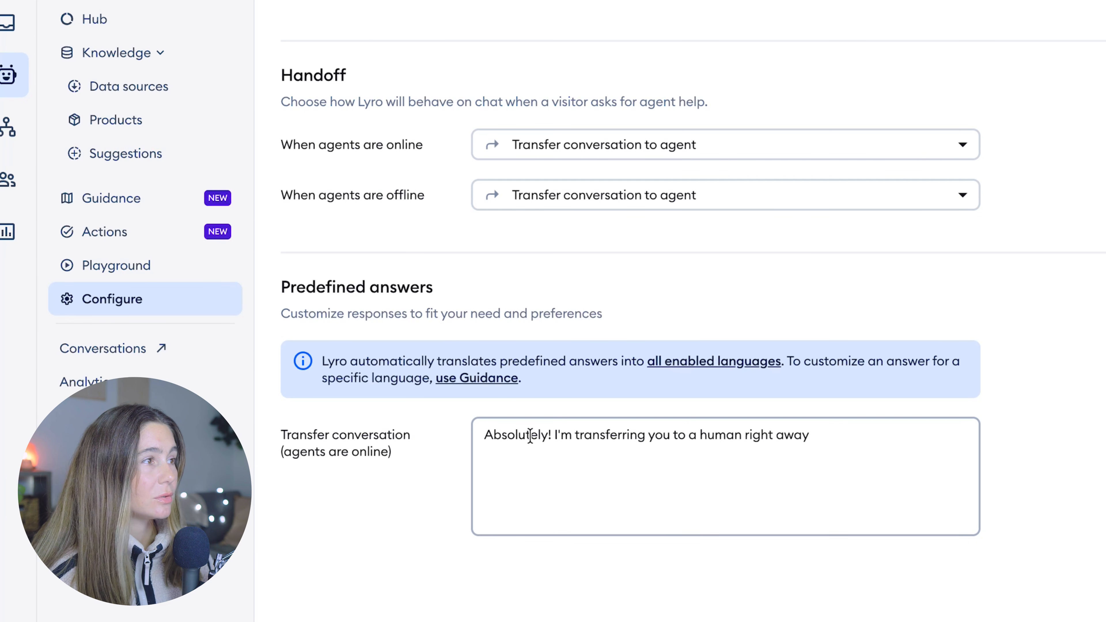
{"action": "scroll", "coordinate": [911, 440], "scroll_direction": "down", "scroll_amount": 4}
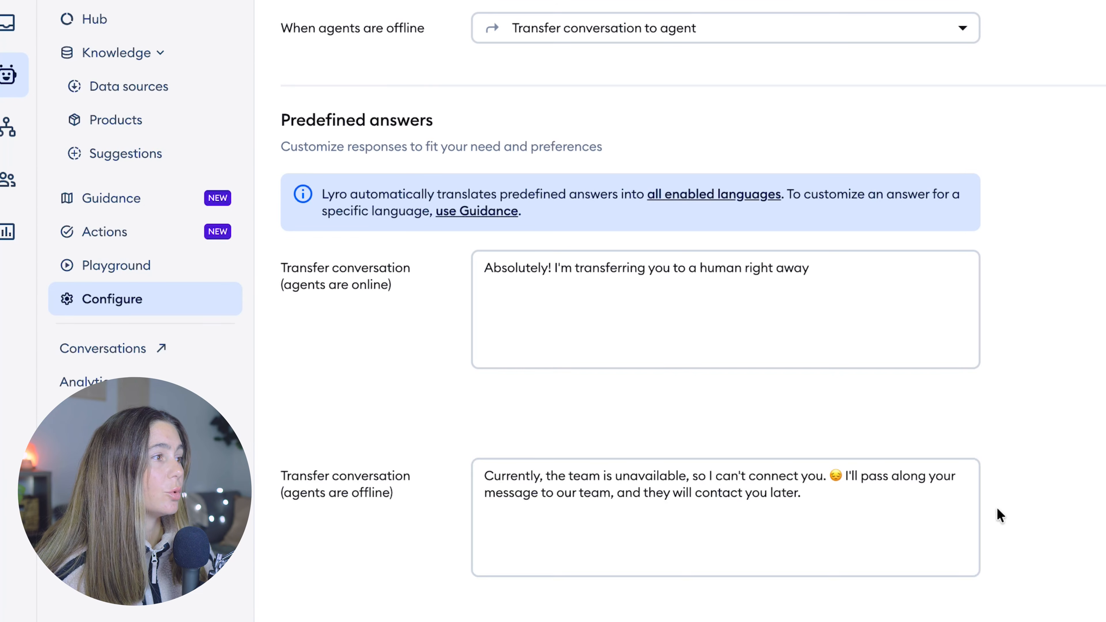
{"action": "scroll", "coordinate": [866, 501], "scroll_direction": "down", "scroll_amount": 5}
{"action": "scroll", "coordinate": [804, 208], "scroll_direction": "up", "scroll_amount": 12}
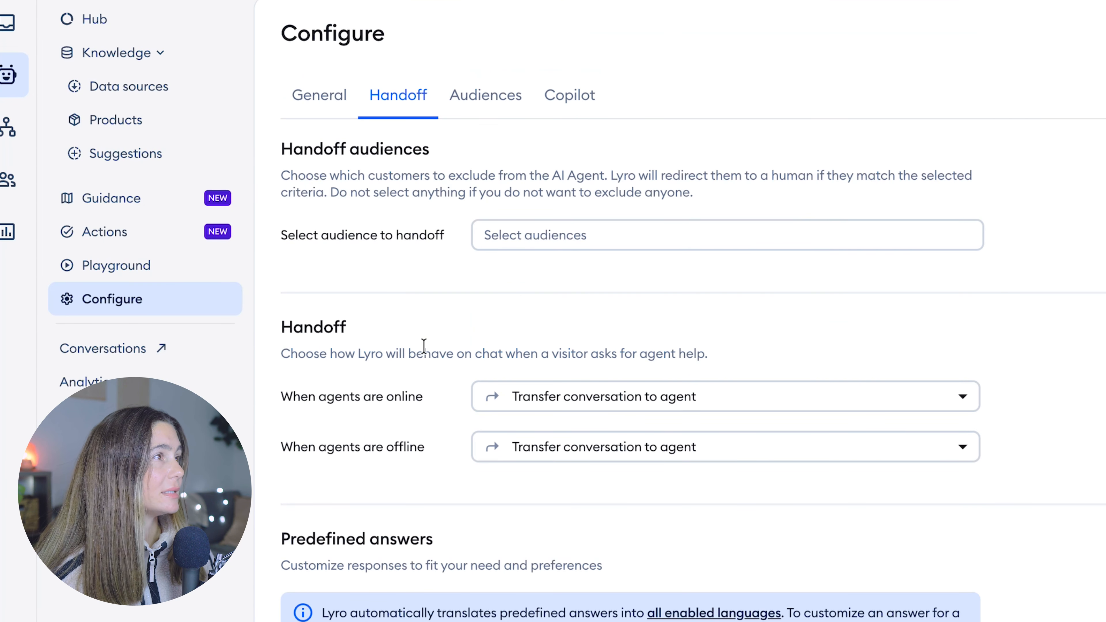
{"action": "left_click", "coordinate": [493, 111]}
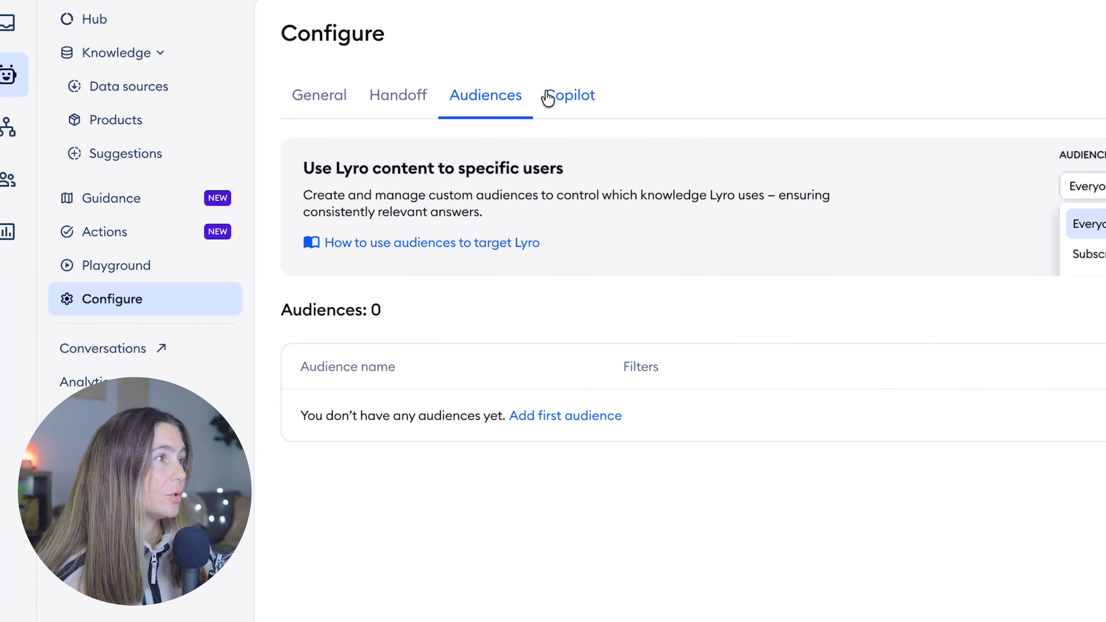
{"action": "left_click", "coordinate": [565, 97]}
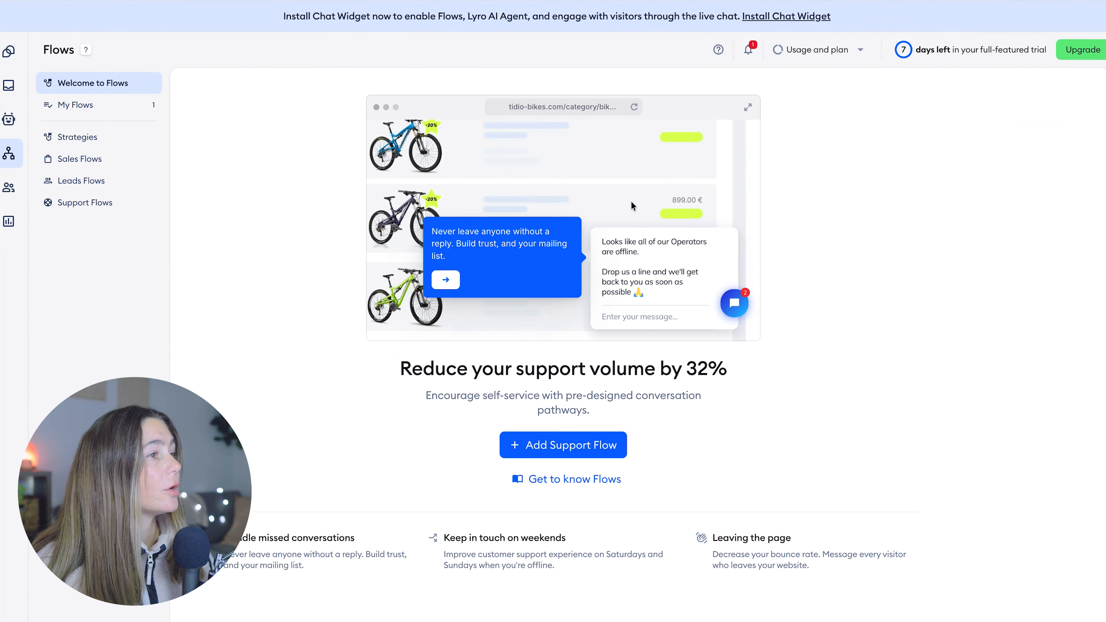
- Add a Support Flow from the "Handle missed conversations" template, saving its default online and offline messages, and activate it
{"action": "left_click", "coordinate": [555, 445]}
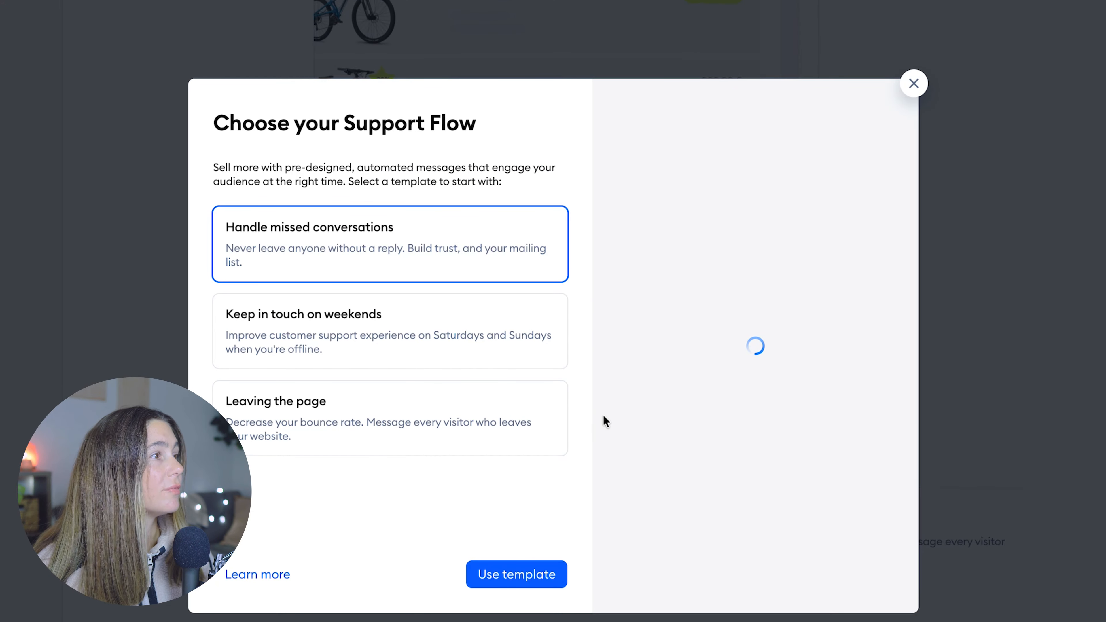
{"action": "left_click", "coordinate": [302, 333]}
{"action": "left_click", "coordinate": [496, 239]}
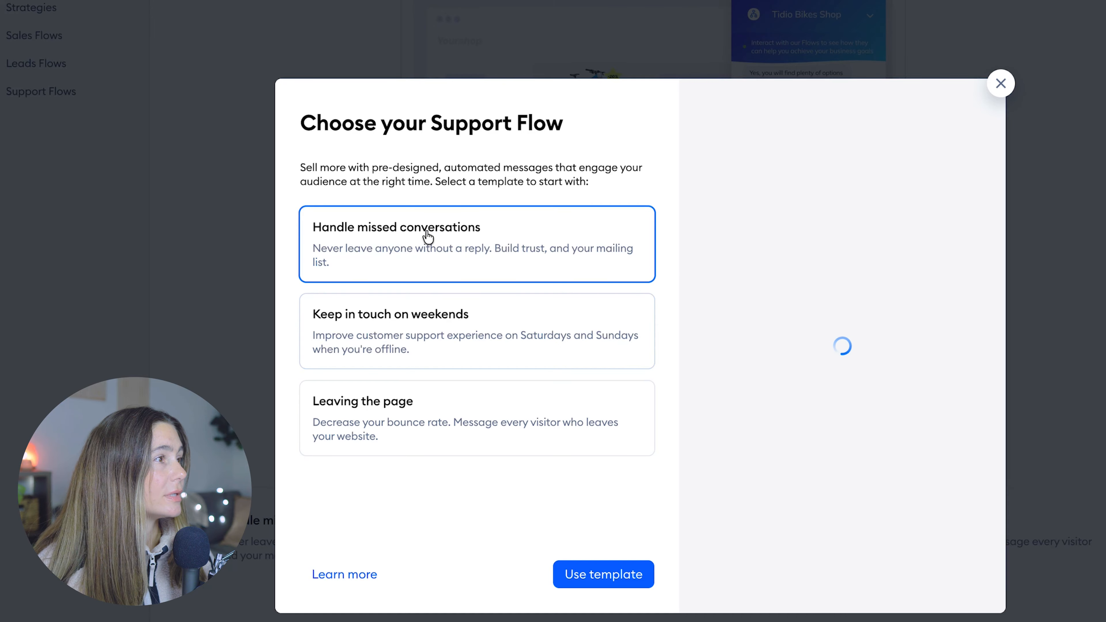
{"action": "left_click", "coordinate": [608, 577]}
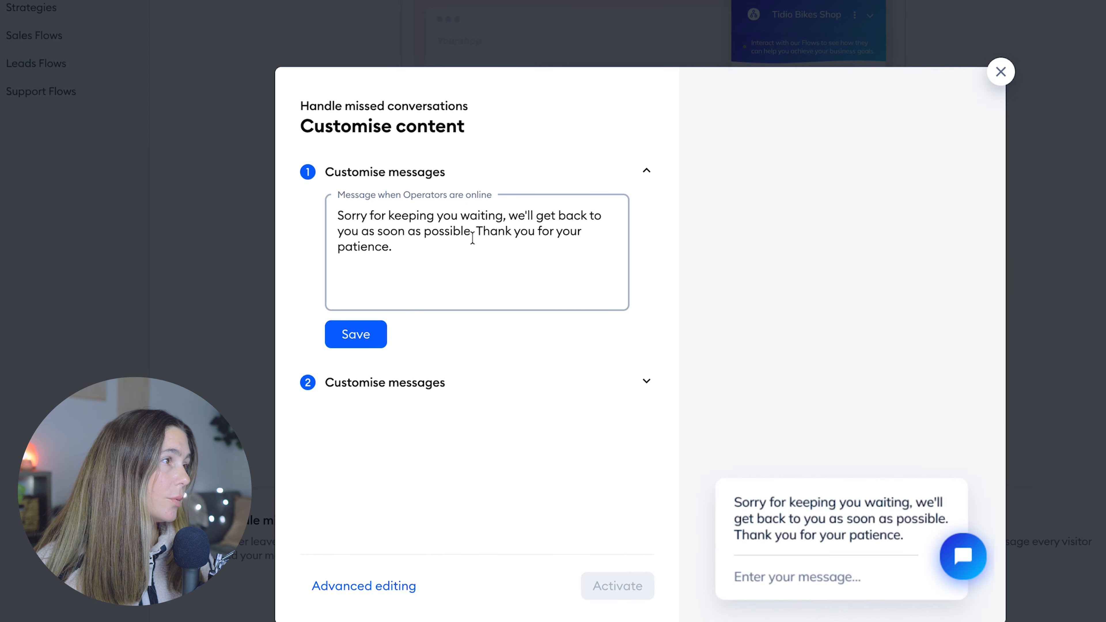
{"action": "left_click", "coordinate": [385, 344]}
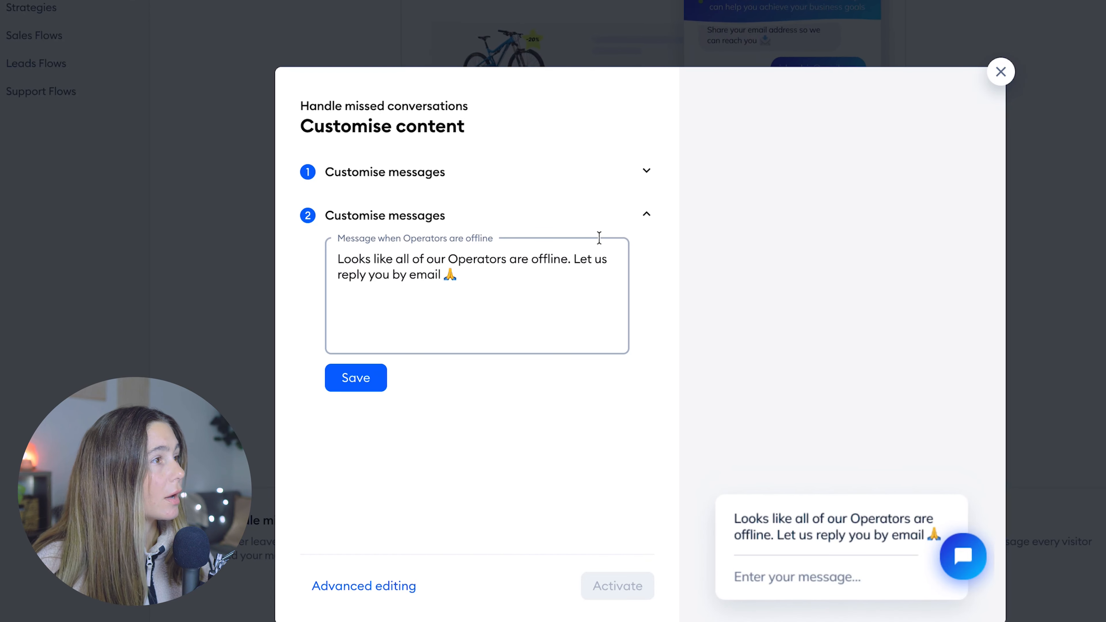
{"action": "left_click", "coordinate": [353, 384]}
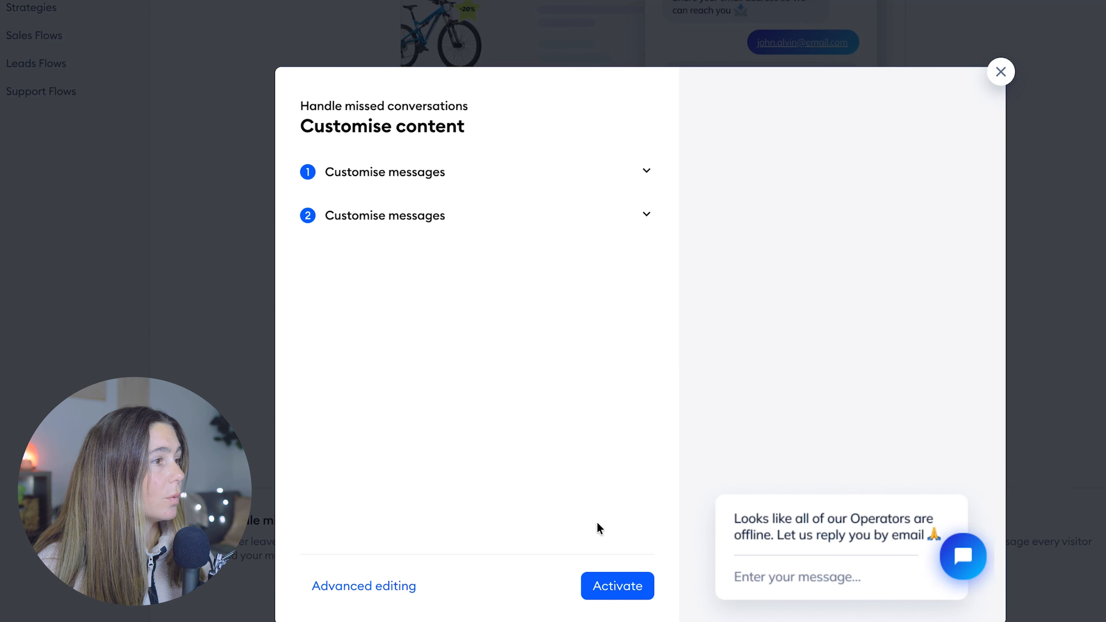
{"action": "left_click", "coordinate": [617, 585]}
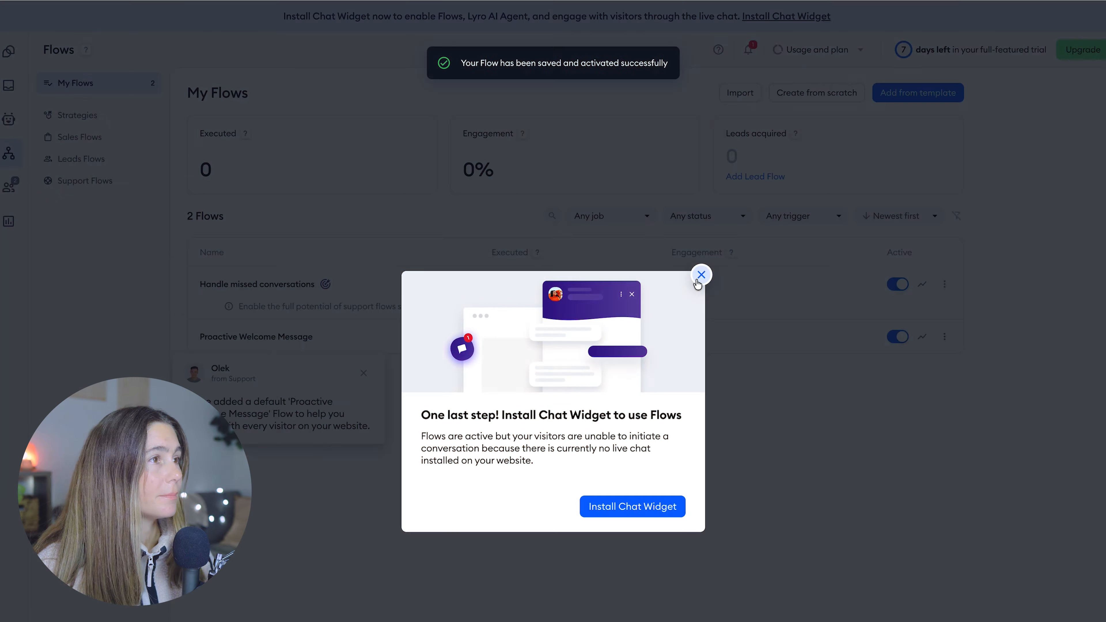
{"action": "left_click", "coordinate": [697, 280]}
- Create a Flow from scratch with the "First visit on site" trigger connected to a "Send a chat message" action
{"action": "left_click", "coordinate": [815, 93]}
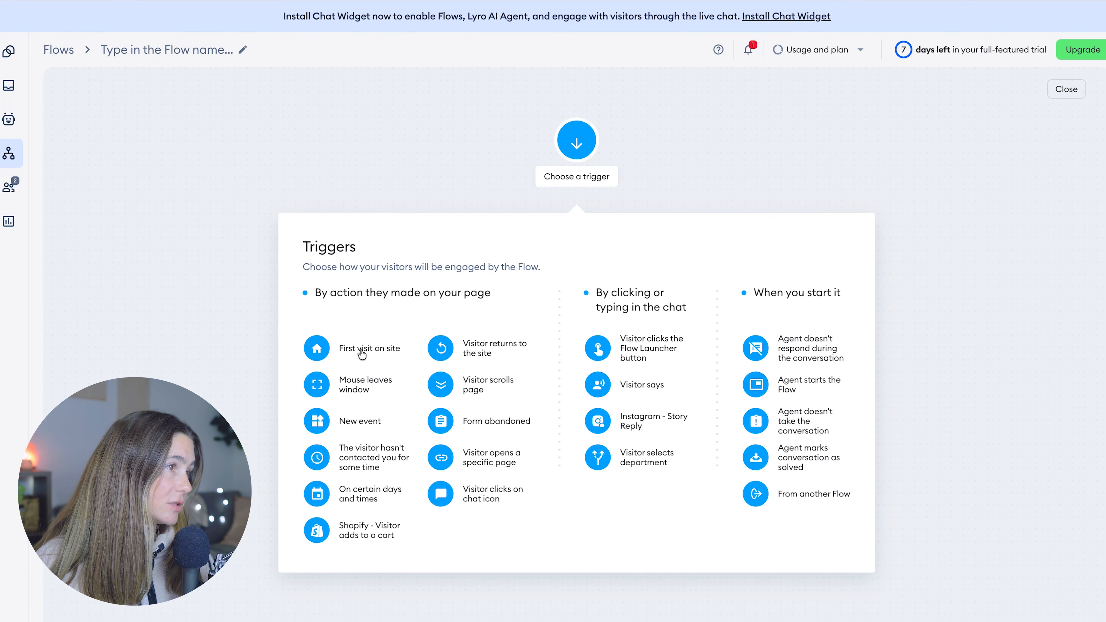
{"action": "left_click", "coordinate": [361, 349]}
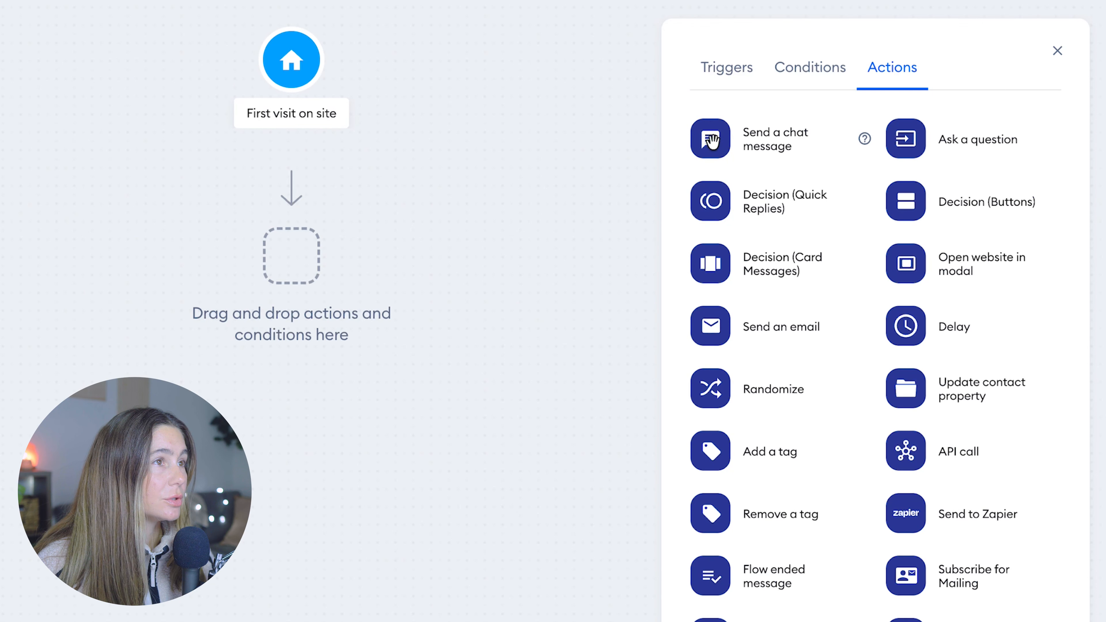
{"action": "left_click_drag", "start_coordinate": [714, 142], "coordinate": [285, 274]}
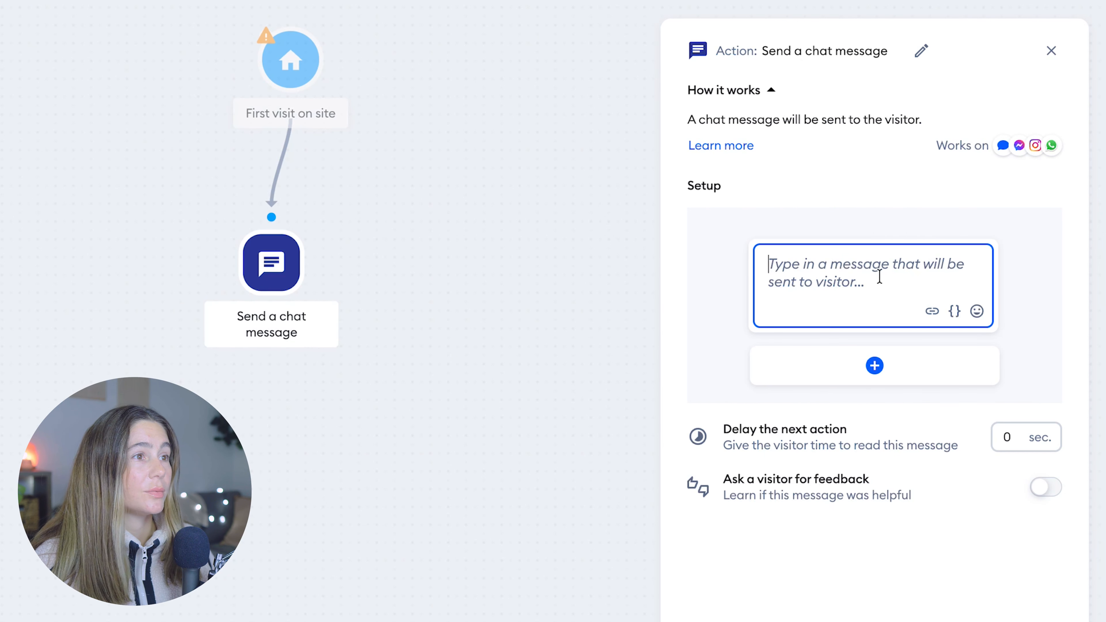
- Set the chat message to "Hey thanks for stopping by! Let me know fi you have any questions!"
{"action": "type", "text": "He"}
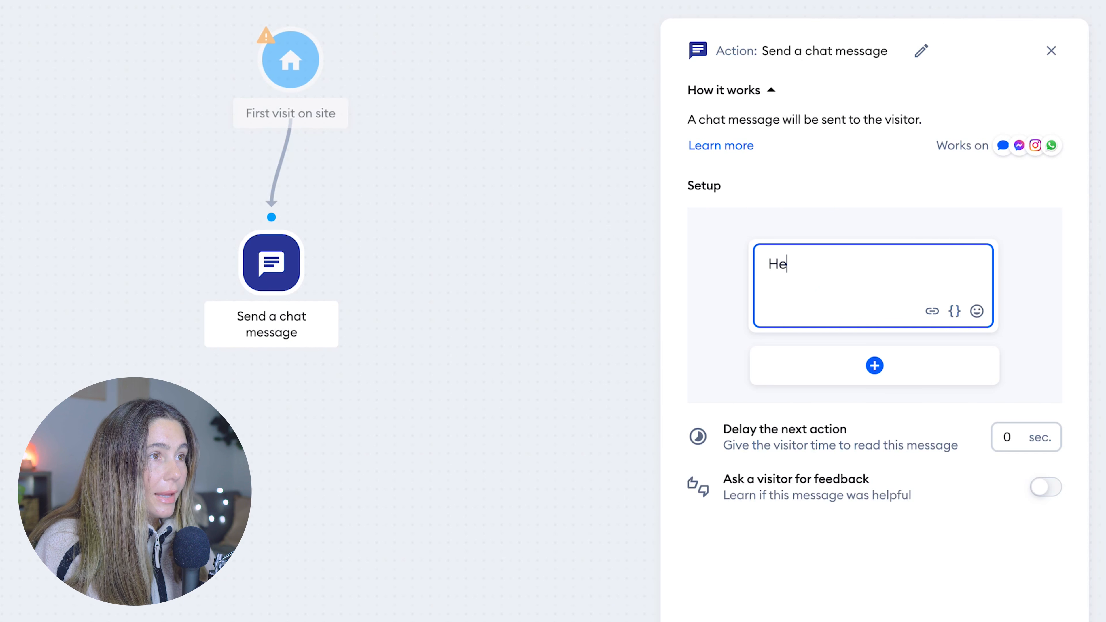
{"action": "type", "text": "y thanks for stopping by"}
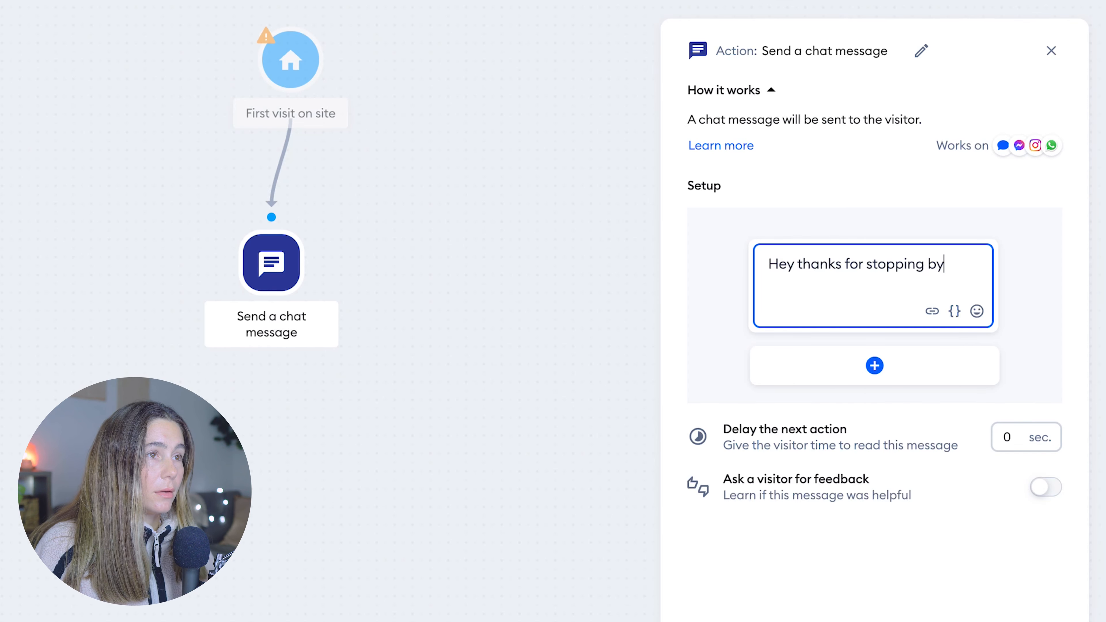
{"action": "type", "text": "! Let me know fi"}
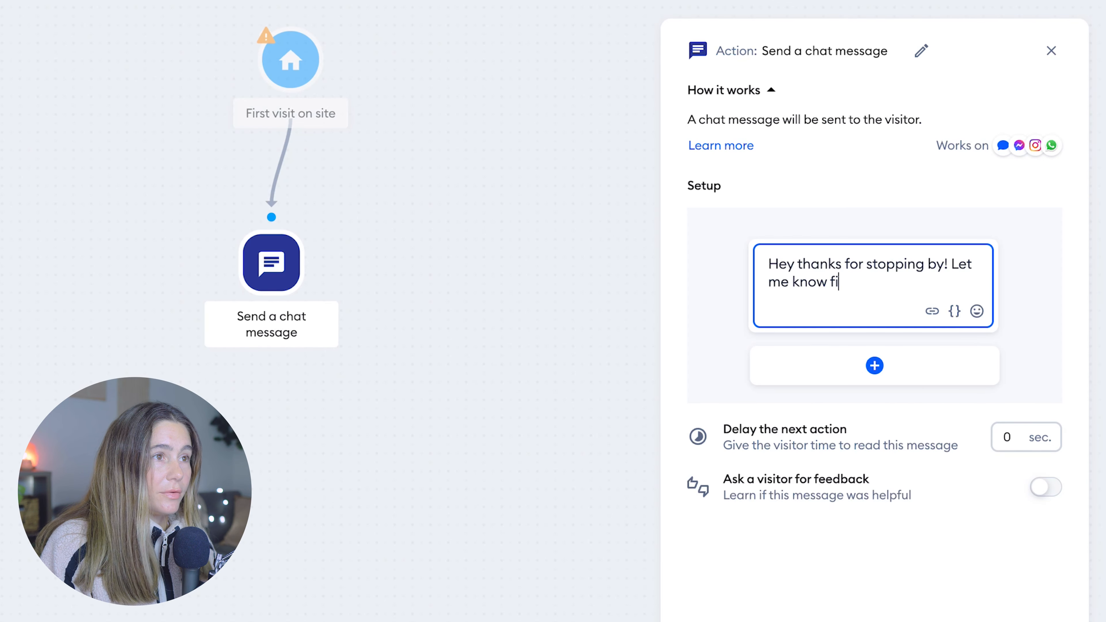
{"action": "type", "text": " you have any questions!"}
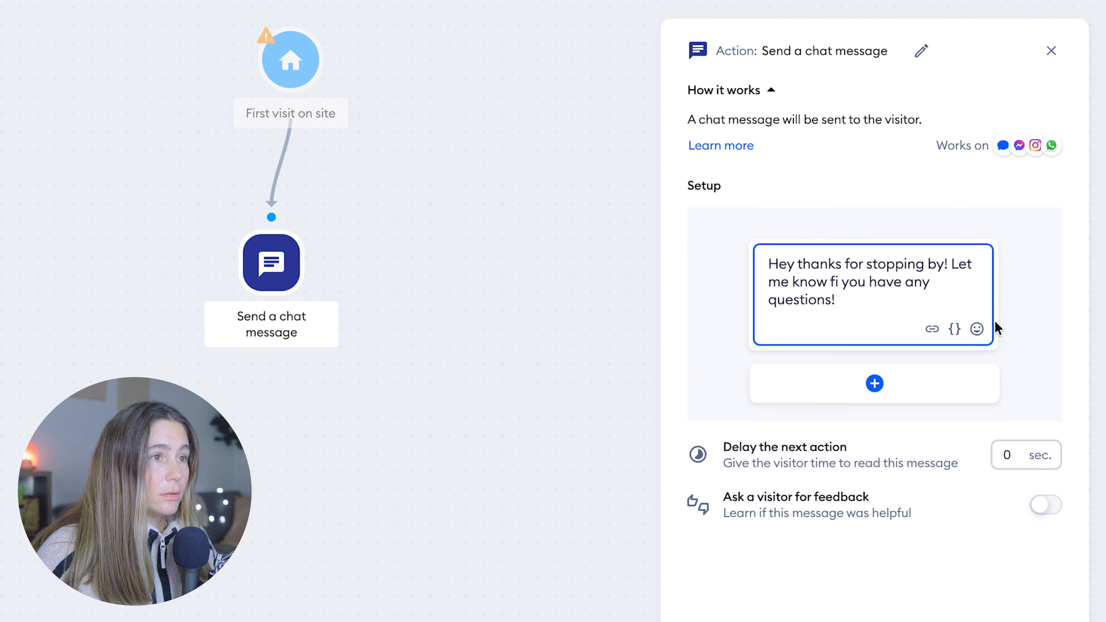
{"action": "left_click", "coordinate": [874, 383]}
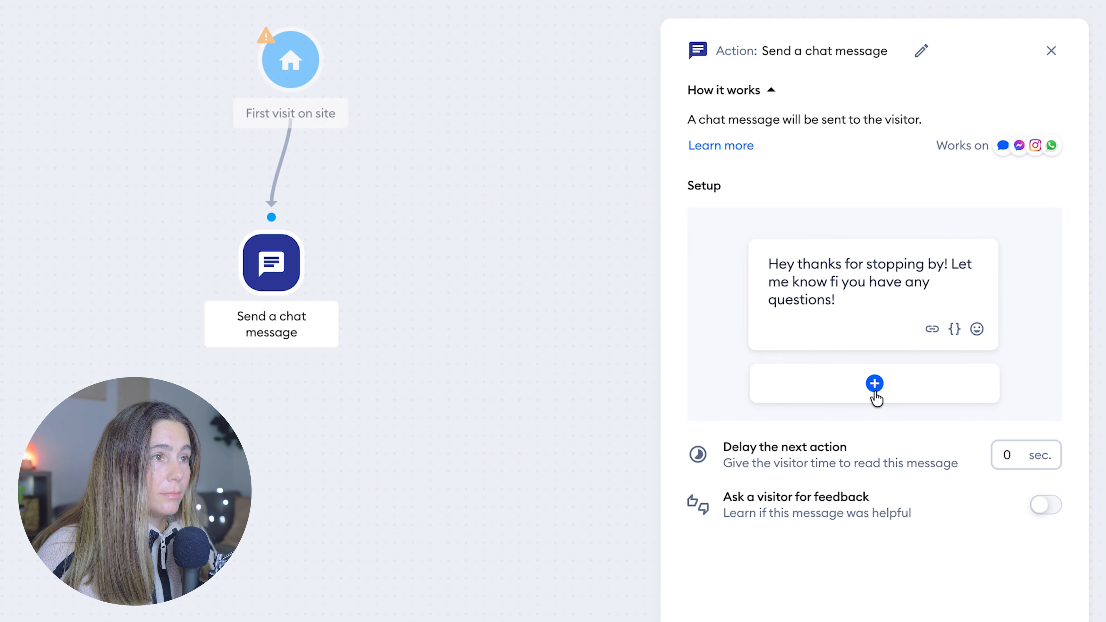
- Enable visitor feedback for the chat message and set the delay before the next action to 5 seconds
{"action": "left_click", "coordinate": [1044, 506]}
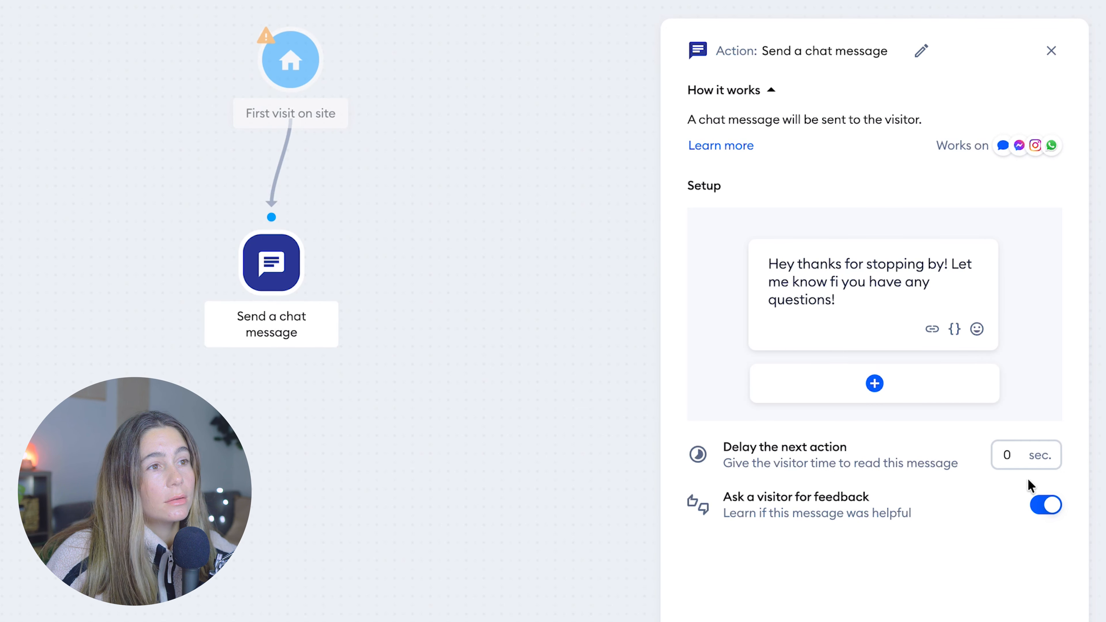
{"action": "left_click", "coordinate": [1017, 458]}
{"action": "left_click", "coordinate": [1013, 612]}
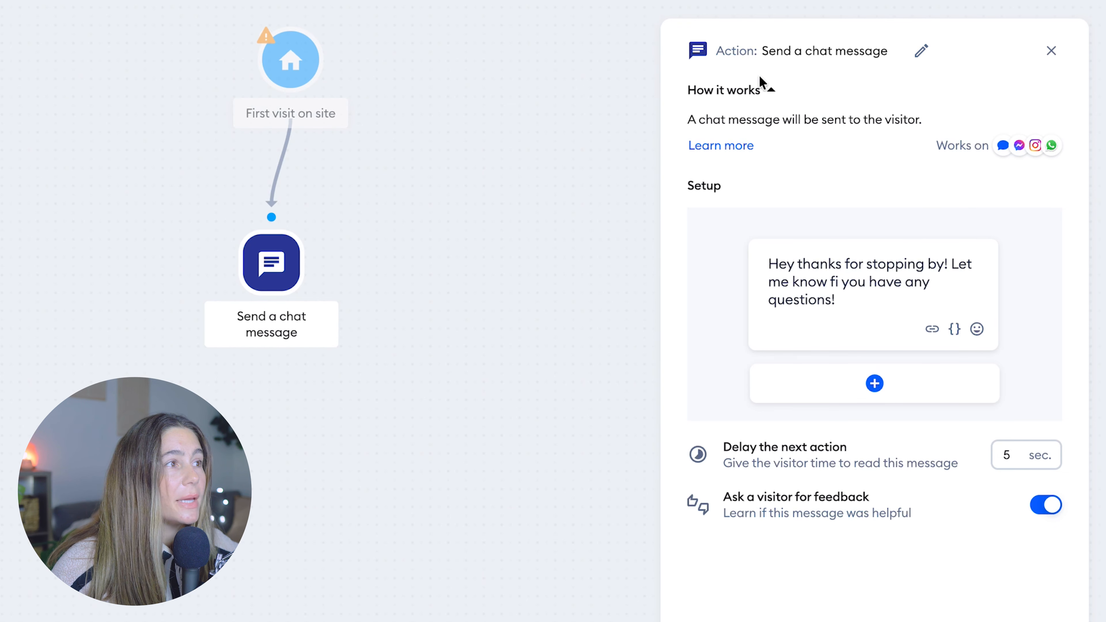
- Examine the actions, conditions and triggers available for extending the Flow beyond the chat message
{"action": "left_click", "coordinate": [315, 361]}
{"action": "left_click", "coordinate": [279, 266]}
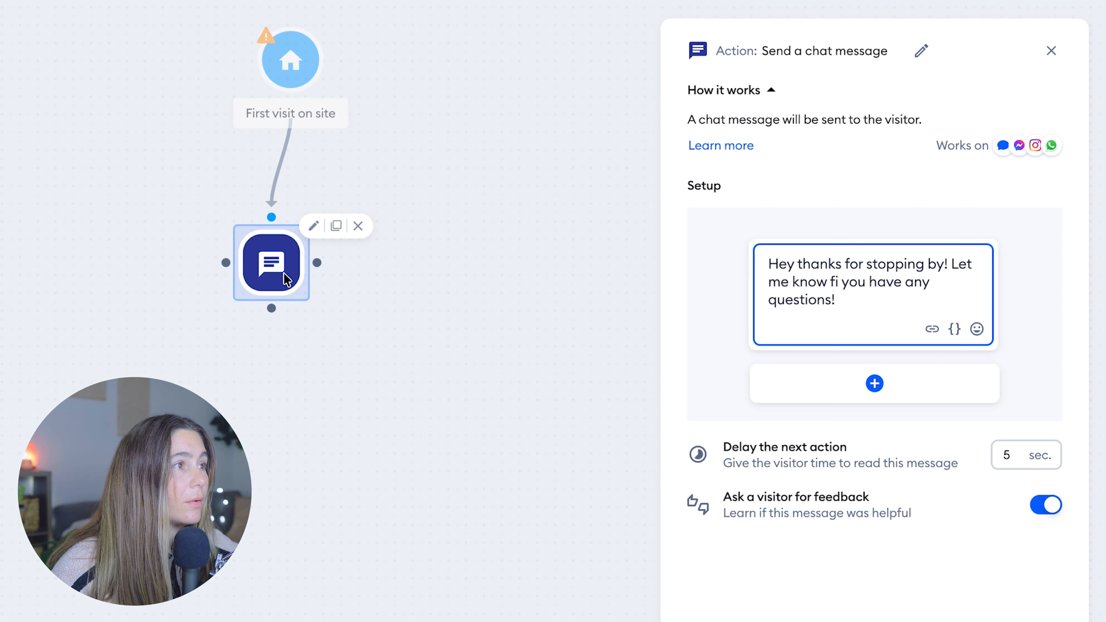
{"action": "left_click", "coordinate": [271, 309]}
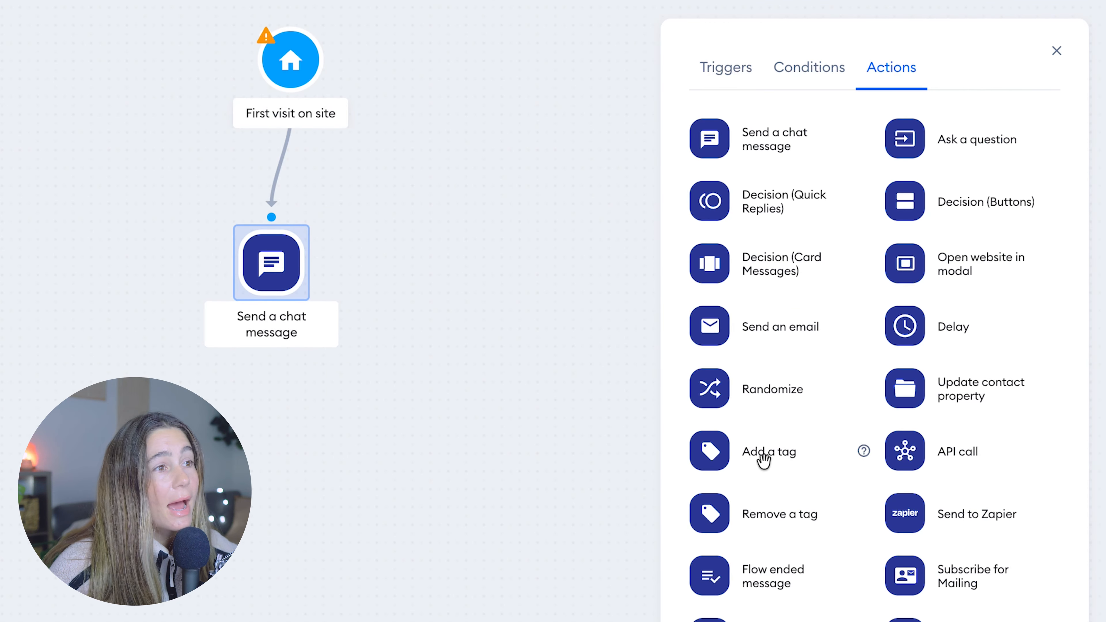
{"action": "scroll", "coordinate": [995, 460], "scroll_direction": "down", "scroll_amount": 3}
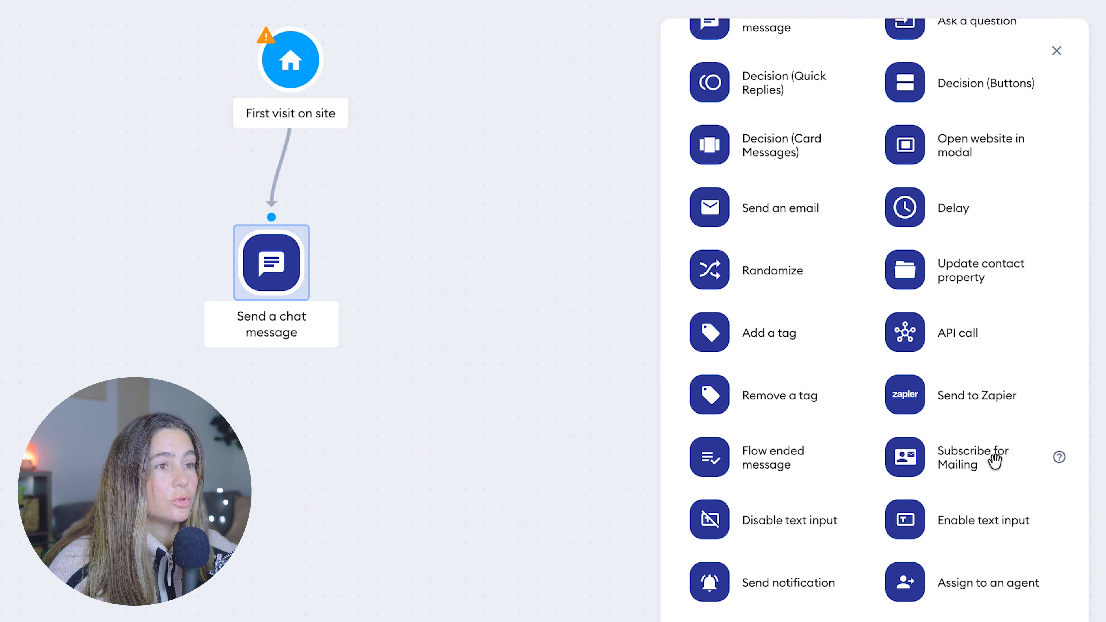
{"action": "scroll", "coordinate": [995, 460], "scroll_direction": "down", "scroll_amount": 4}
{"action": "scroll", "coordinate": [997, 469], "scroll_direction": "up", "scroll_amount": 7}
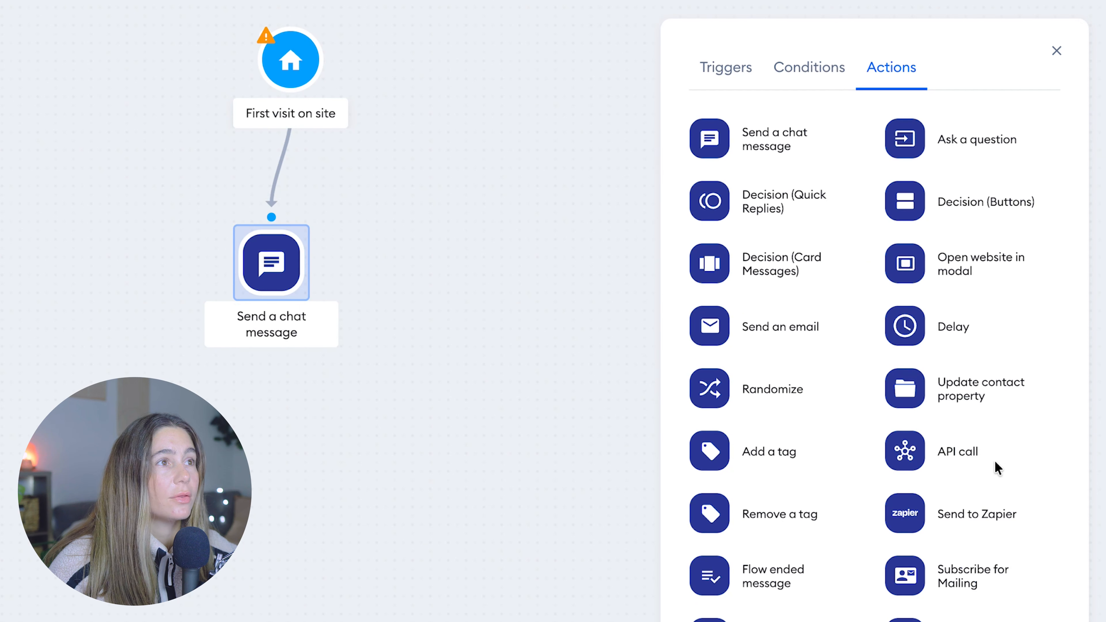
{"action": "left_click", "coordinate": [780, 78]}
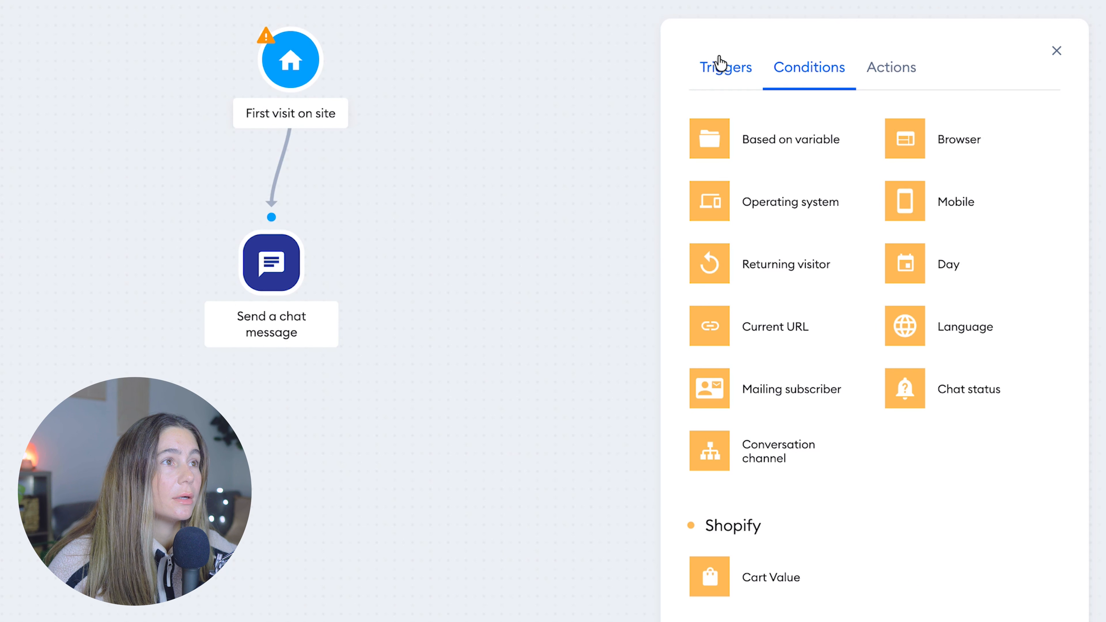
{"action": "left_click", "coordinate": [719, 67]}
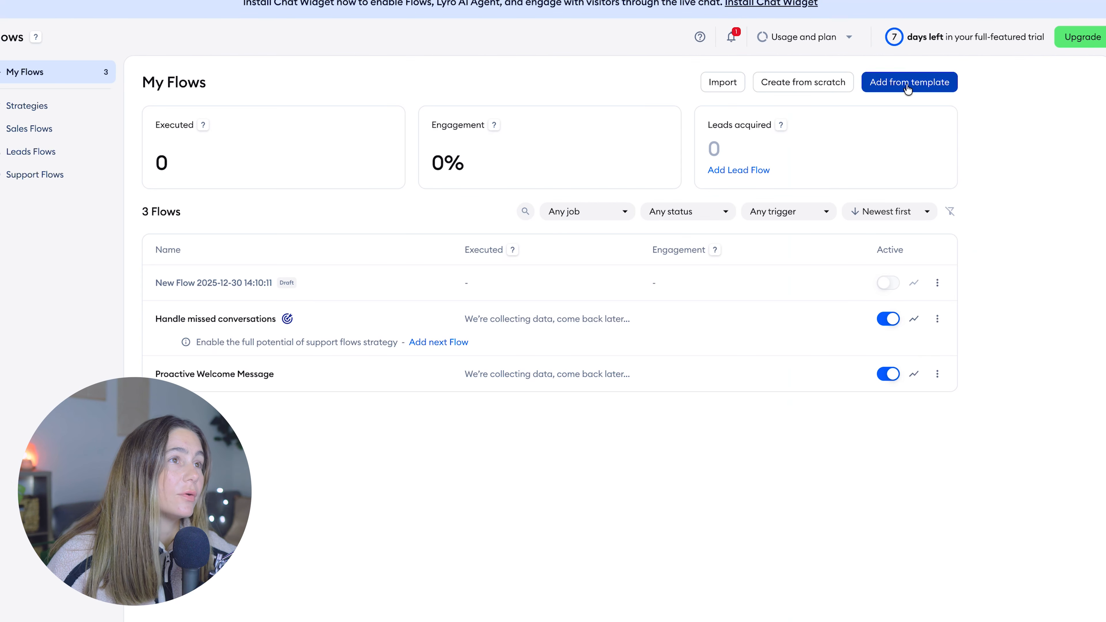
- Add a Flow from the "Welcome new visitors" sales template, saving its default message, and activate it
{"action": "left_click", "coordinate": [907, 86]}
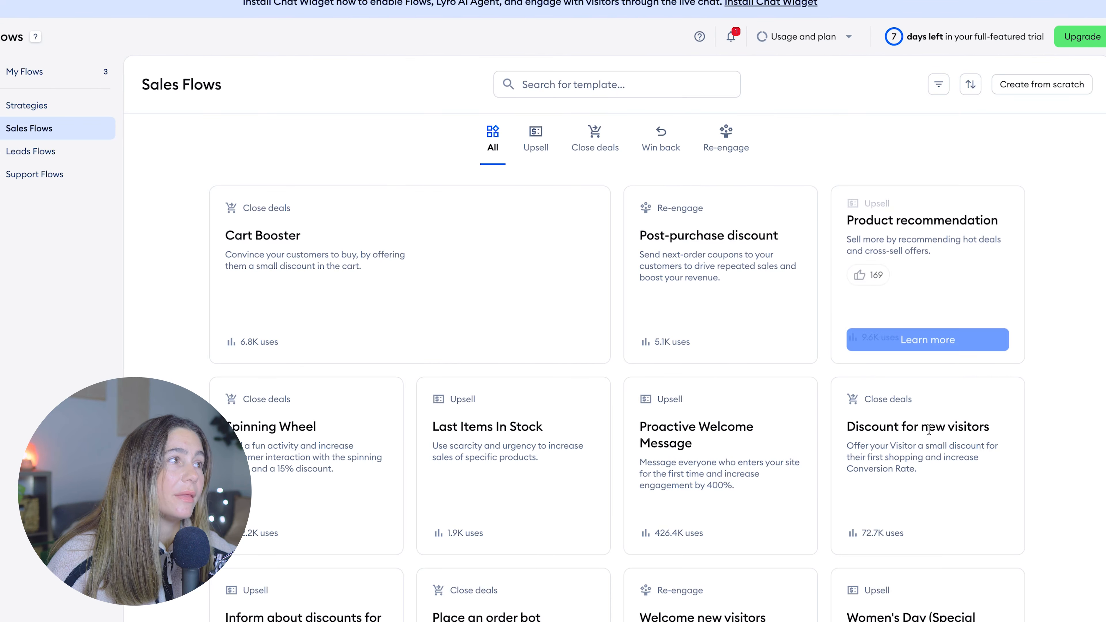
{"action": "scroll", "coordinate": [467, 314], "scroll_direction": "down", "scroll_amount": 2}
{"action": "scroll", "coordinate": [514, 501], "scroll_direction": "down", "scroll_amount": 1}
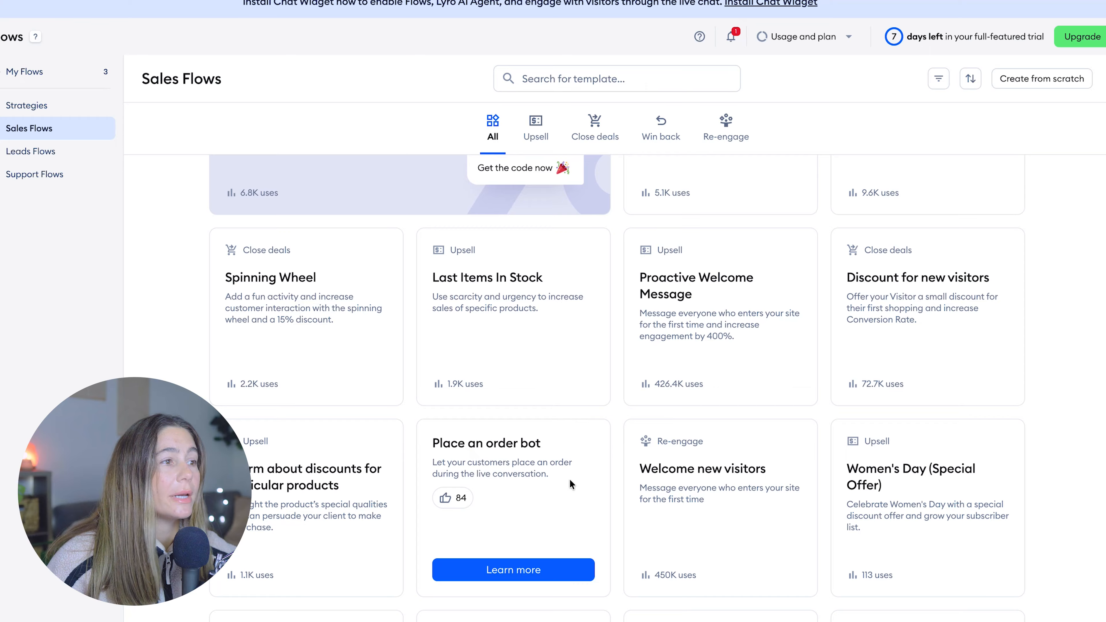
{"action": "mouse_move", "coordinate": [750, 490]}
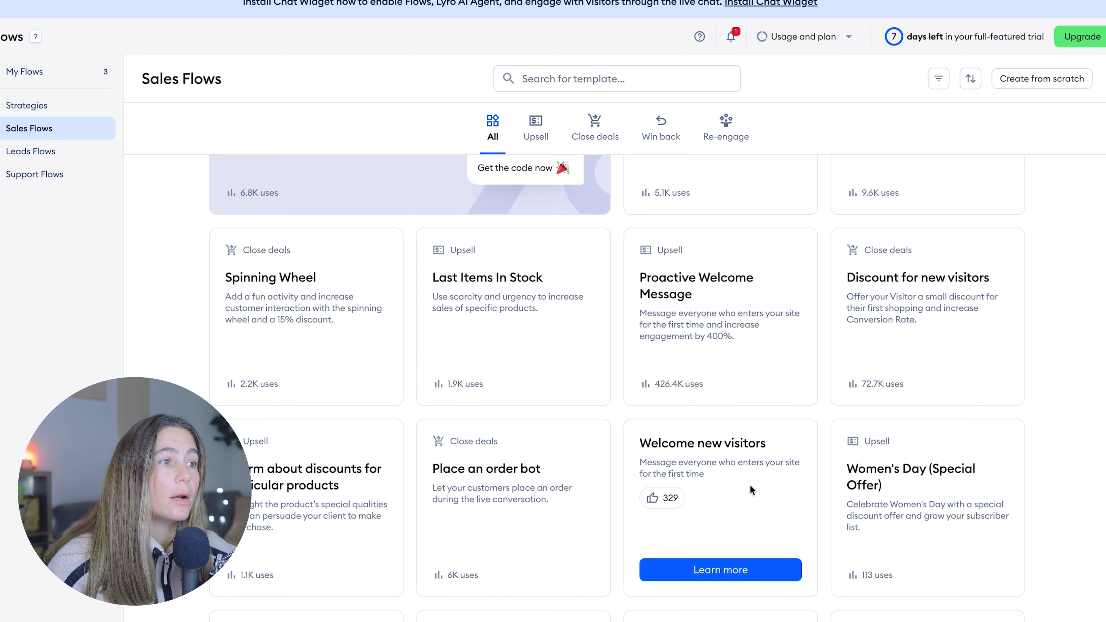
{"action": "left_click", "coordinate": [720, 569]}
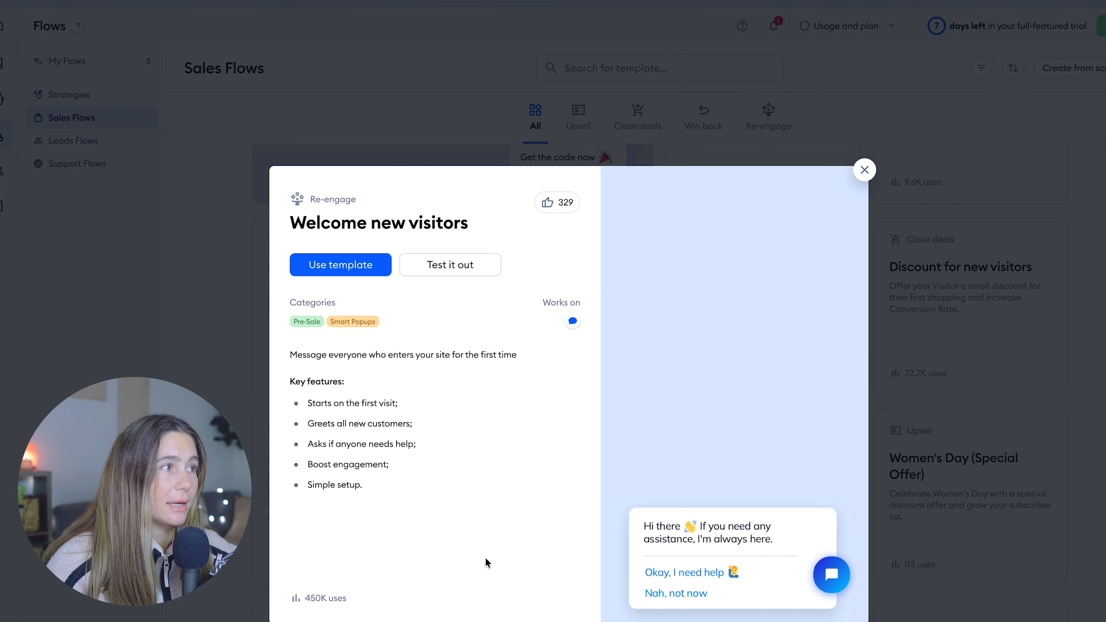
{"action": "left_click", "coordinate": [327, 266]}
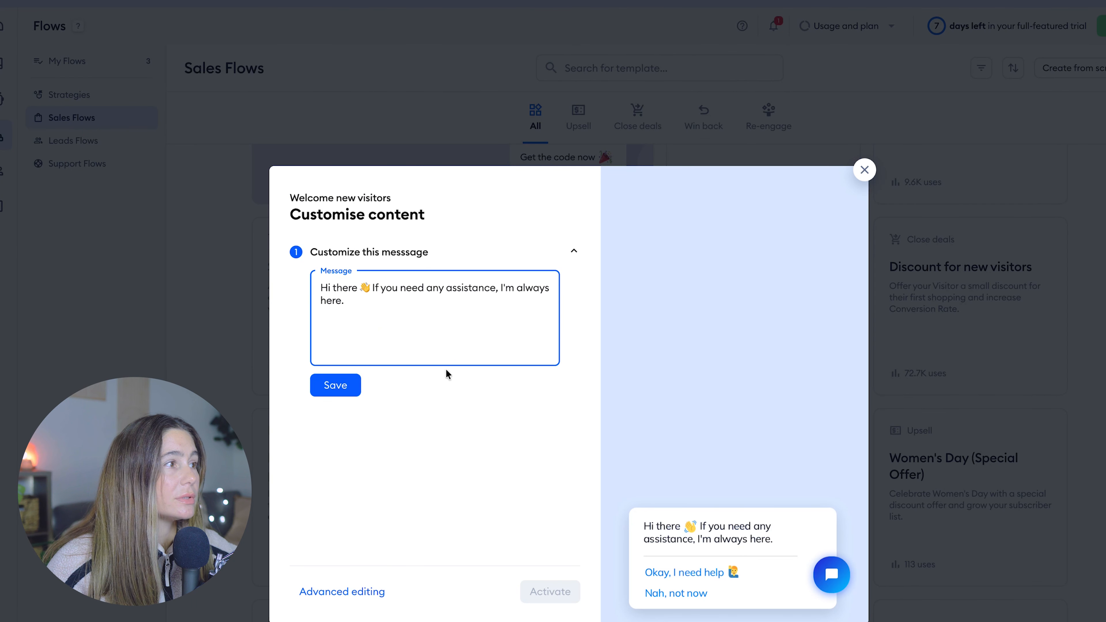
{"action": "left_click", "coordinate": [328, 386]}
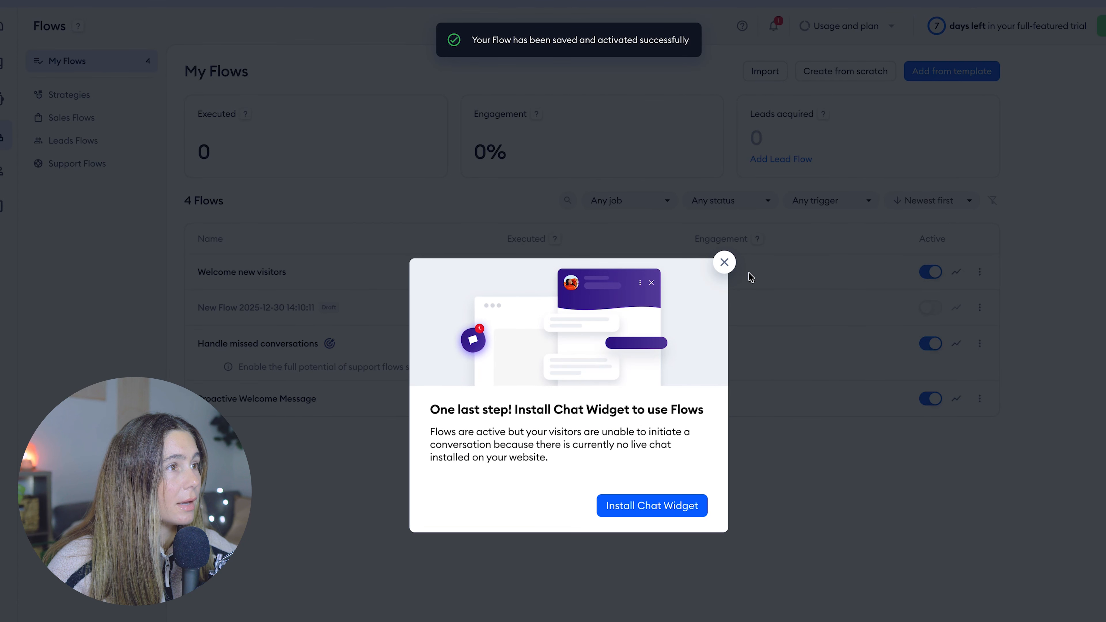
{"action": "left_click", "coordinate": [724, 261]}
- View the "Welcome new visitors" Flow's Executed, Helpfulness and Conversations statistics
{"action": "left_click", "coordinate": [955, 272]}
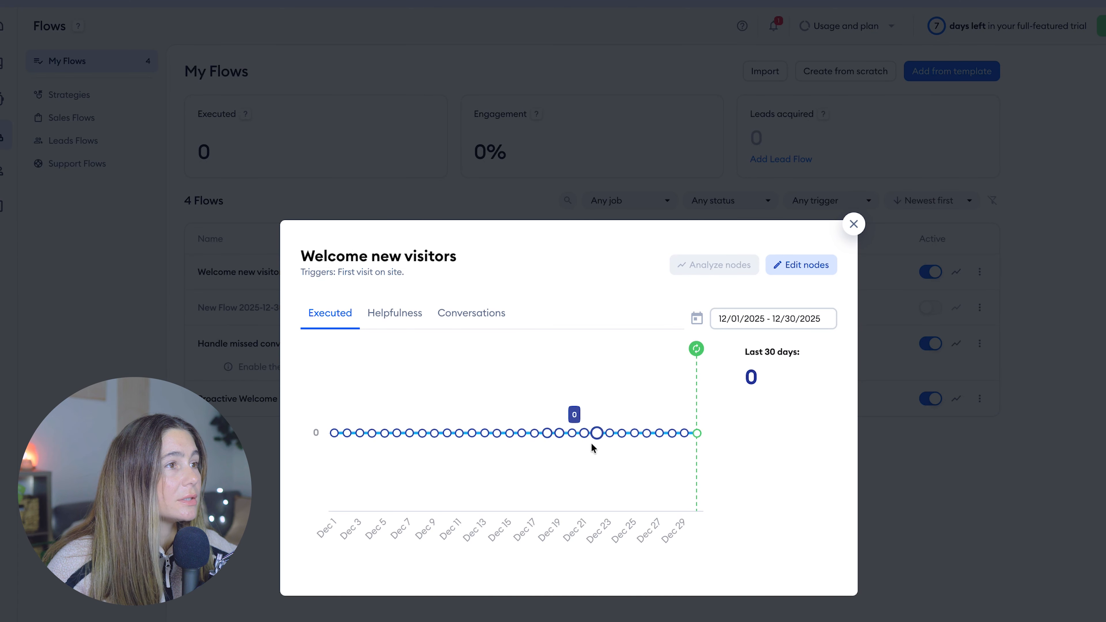
{"action": "left_click", "coordinate": [397, 318]}
{"action": "left_click", "coordinate": [327, 322]}
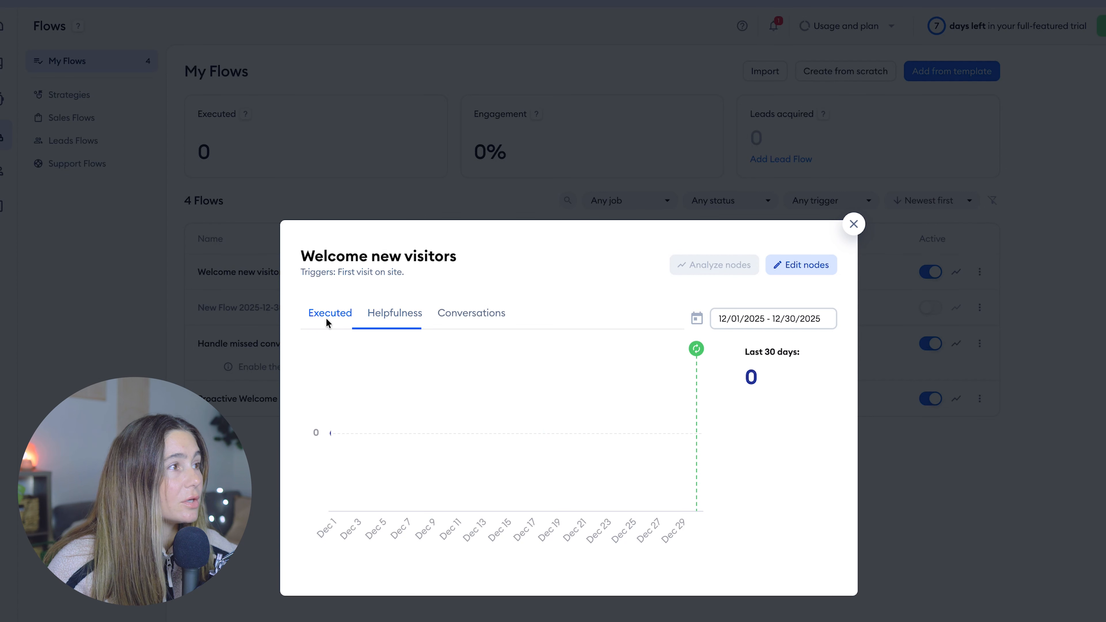
{"action": "left_click", "coordinate": [419, 320]}
{"action": "left_click", "coordinate": [462, 320]}
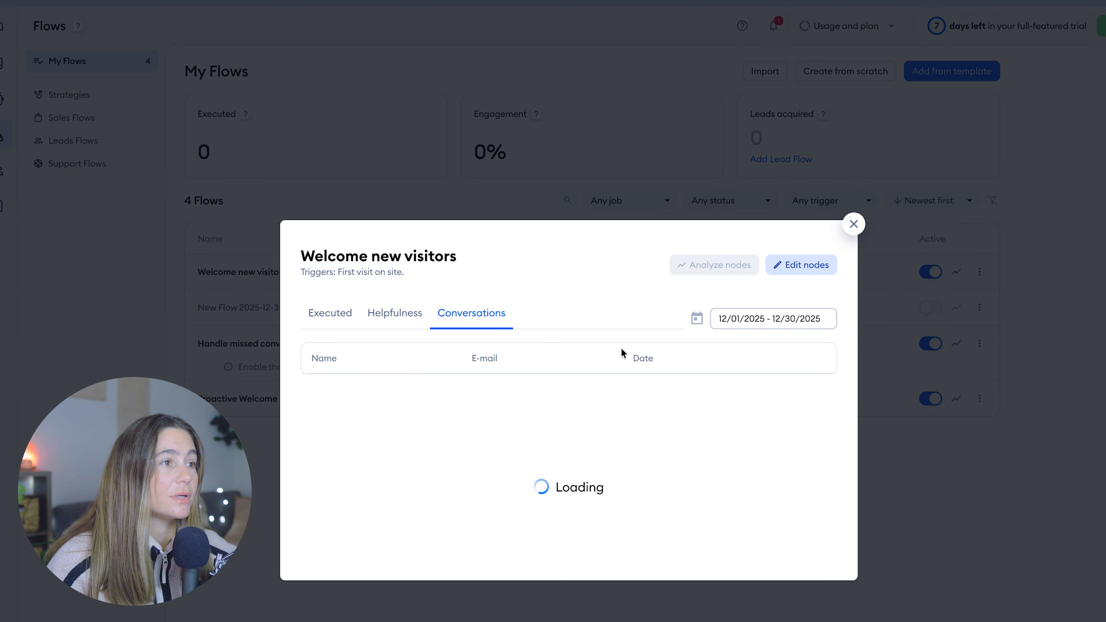
{"action": "left_click", "coordinate": [854, 224]}
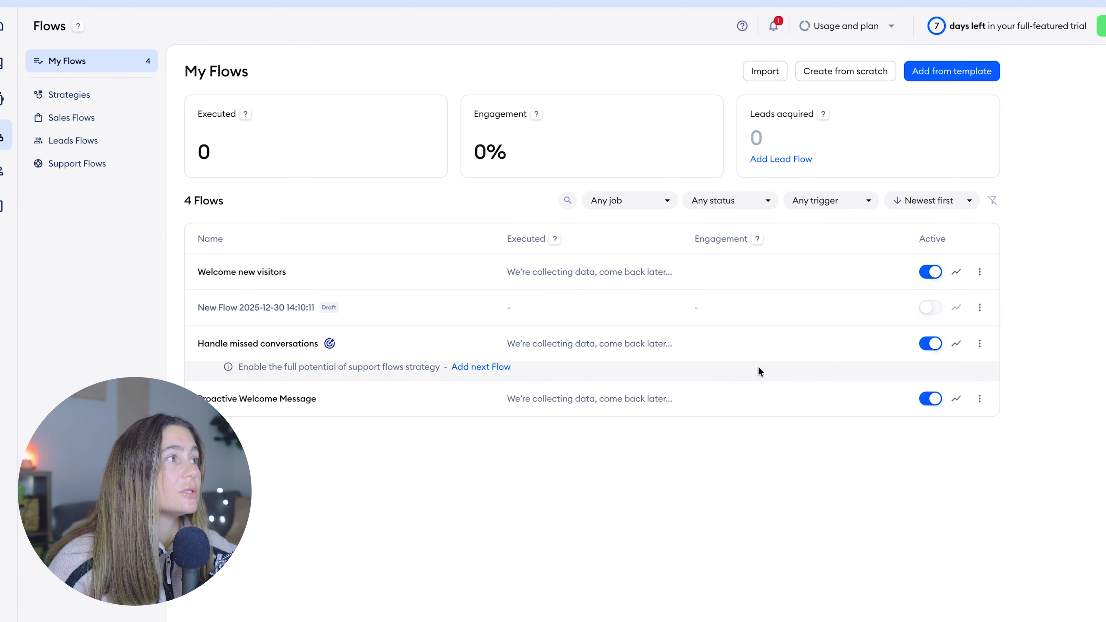
- View the live visitors page under Customers and the Overview and AI support reports under Analytics
{"action": "mouse_move", "coordinate": [426, 347]}
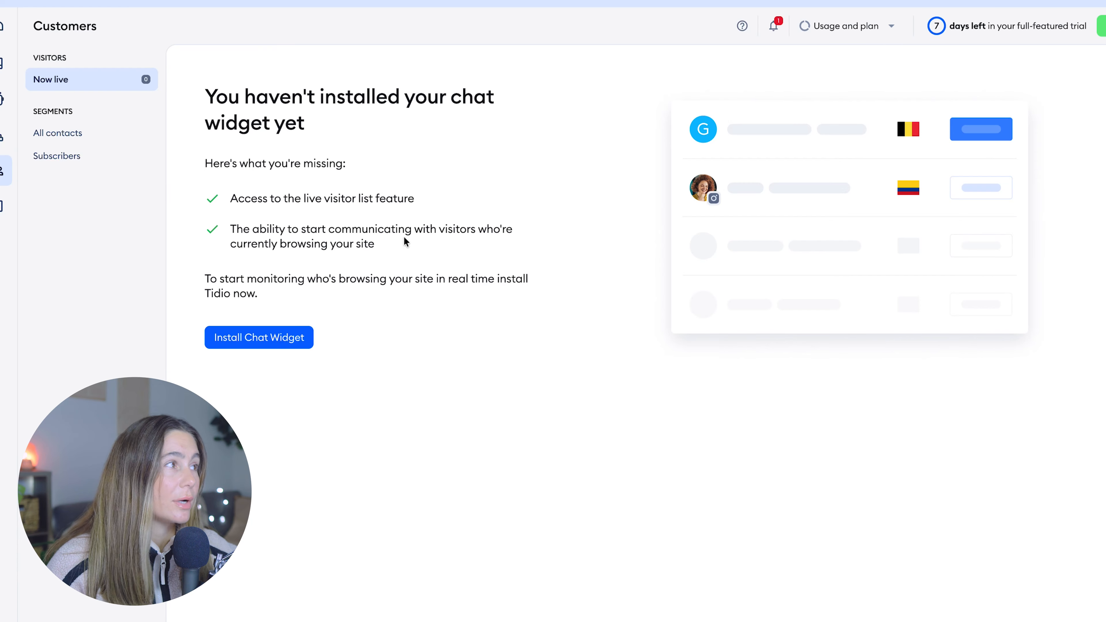
{"action": "left_click", "coordinate": [2, 203]}
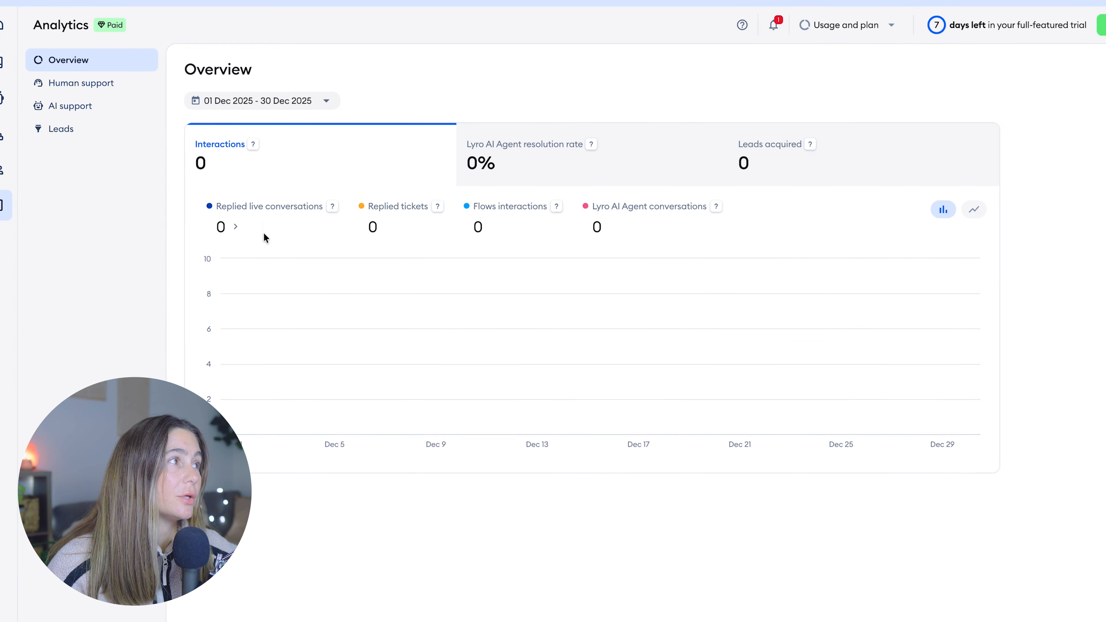
{"action": "left_click", "coordinate": [96, 96]}
{"action": "left_click", "coordinate": [89, 107]}
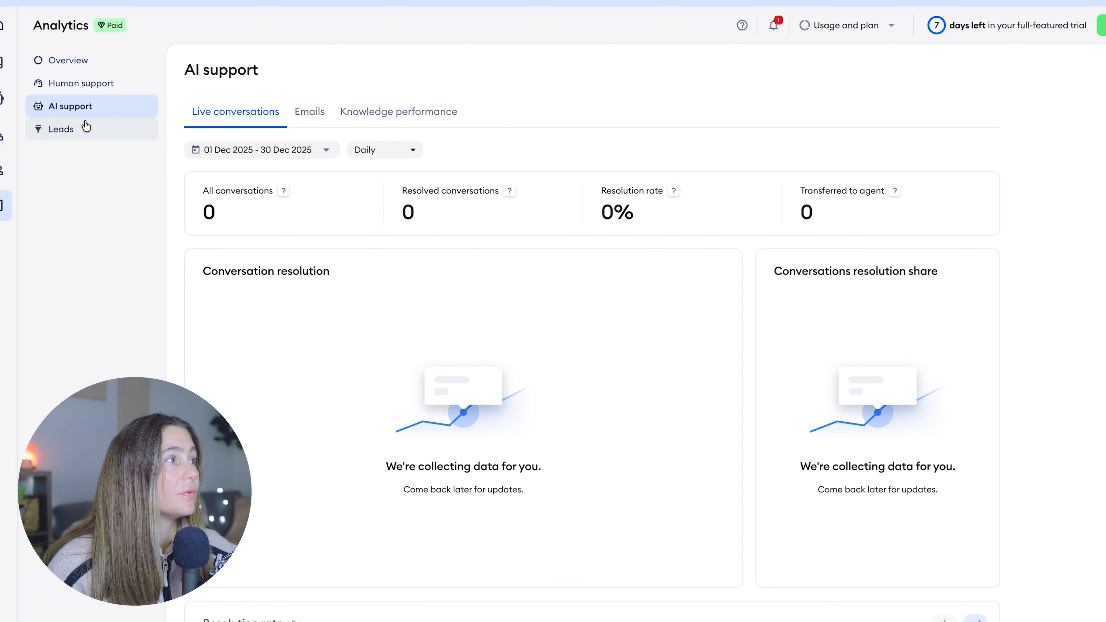
{"action": "left_click", "coordinate": [77, 57]}
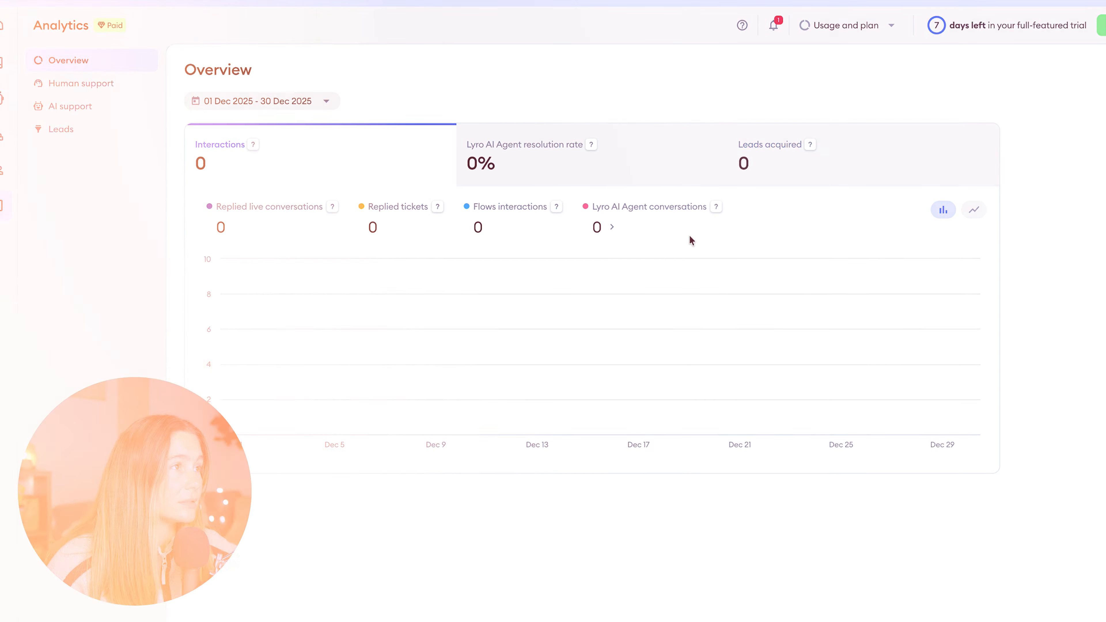